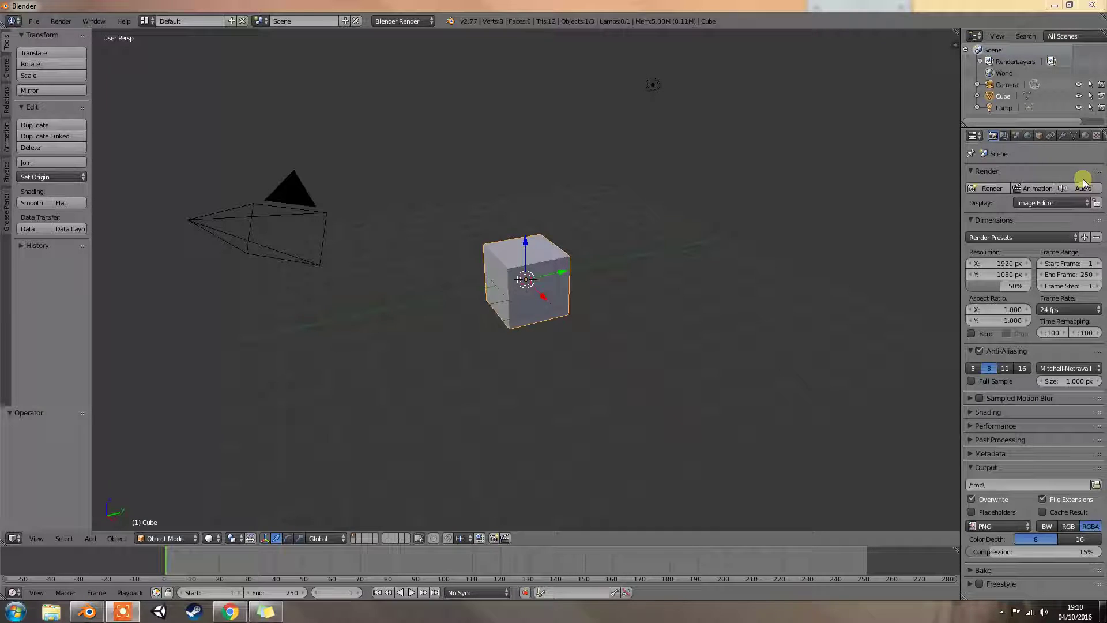
Add a UV Warp modifier to the Cube, with UV Center 0.500/0.500 and axes X and Y.
click(1067, 135)
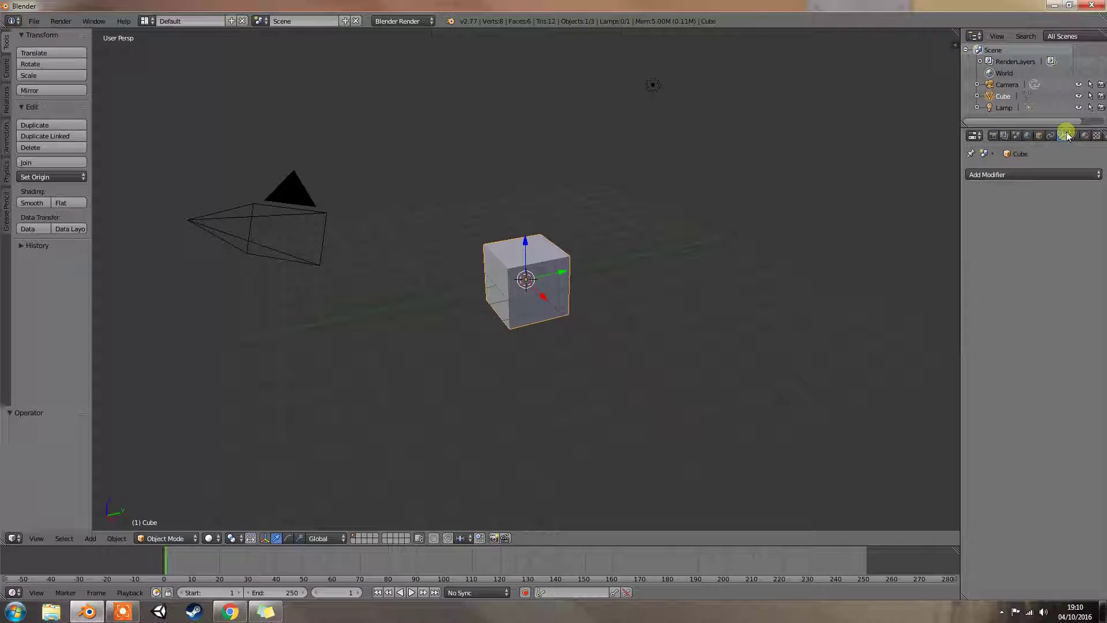
click(998, 174)
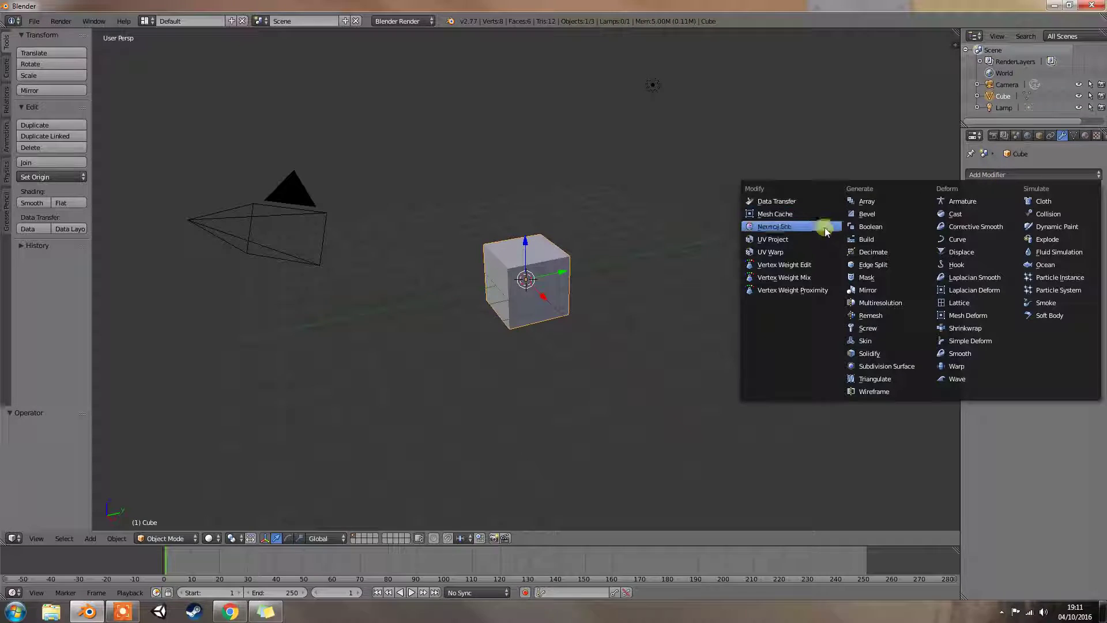
click(822, 251)
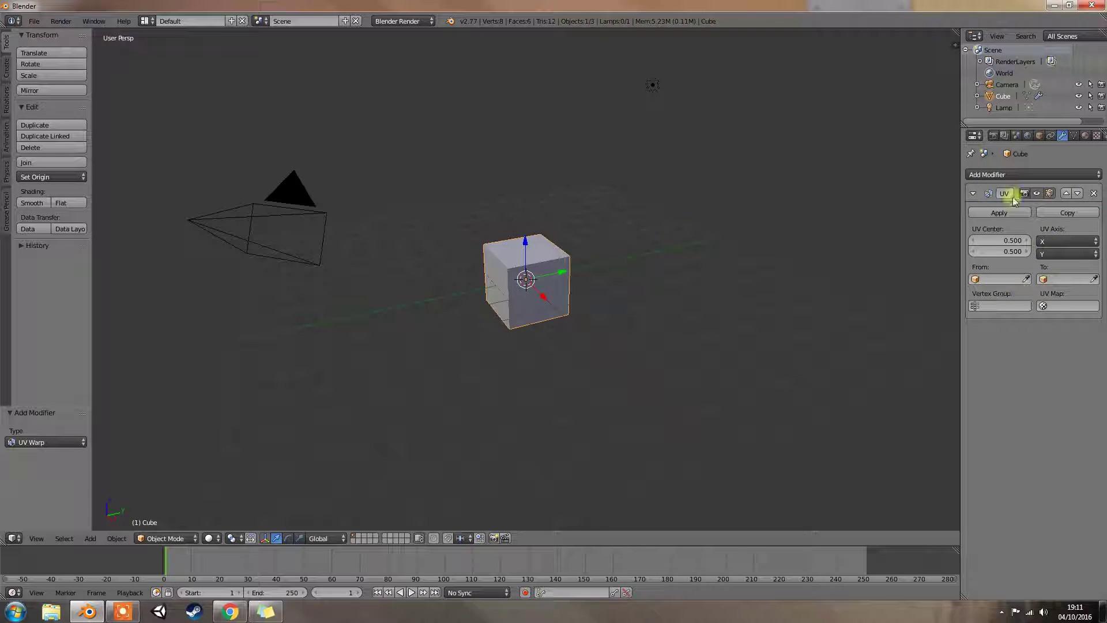
middle_drag(680, 265, 648, 250)
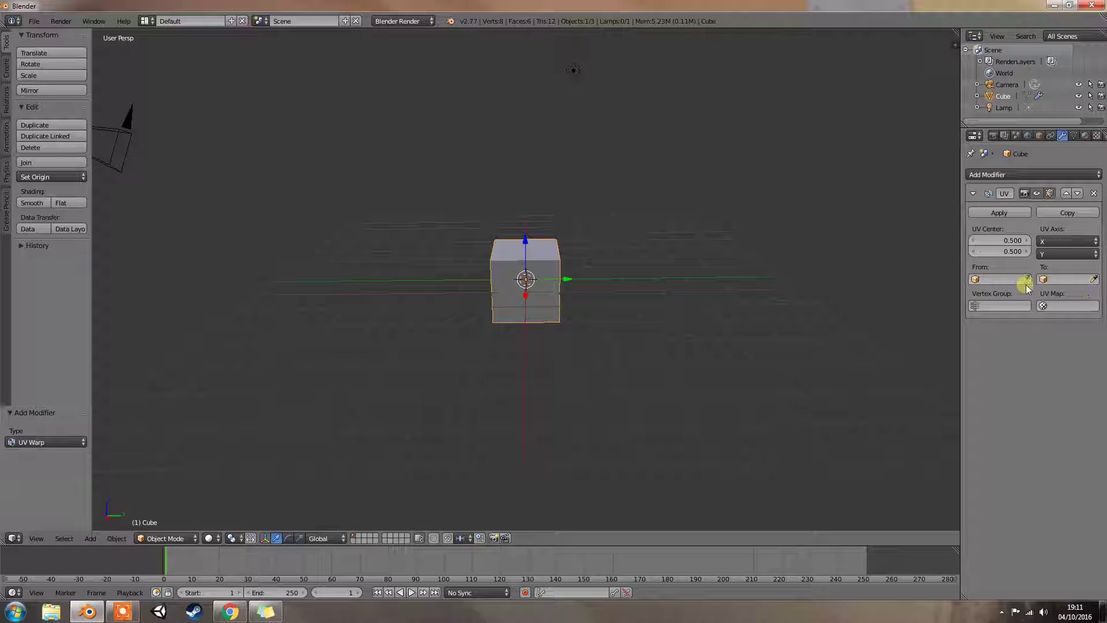
Add a plain-axes empty, move it along Y to the cube's left, and name it 'Empty Left'.
middle_drag(416, 286, 416, 295)
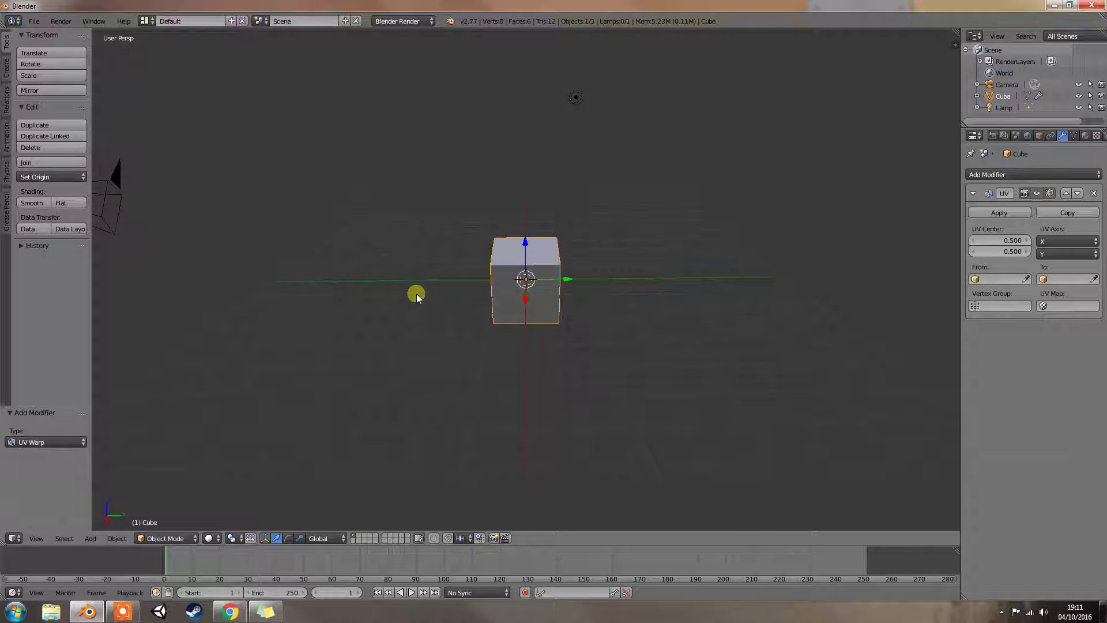
key(shift+a)
mouse_move(407, 379)
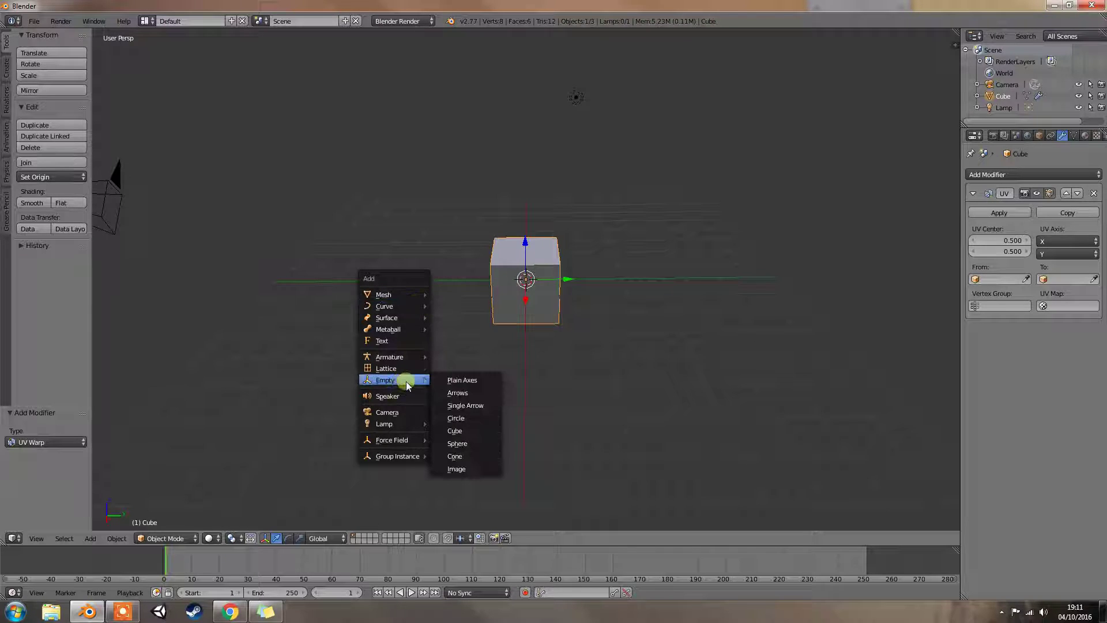
click(441, 382)
key(g)
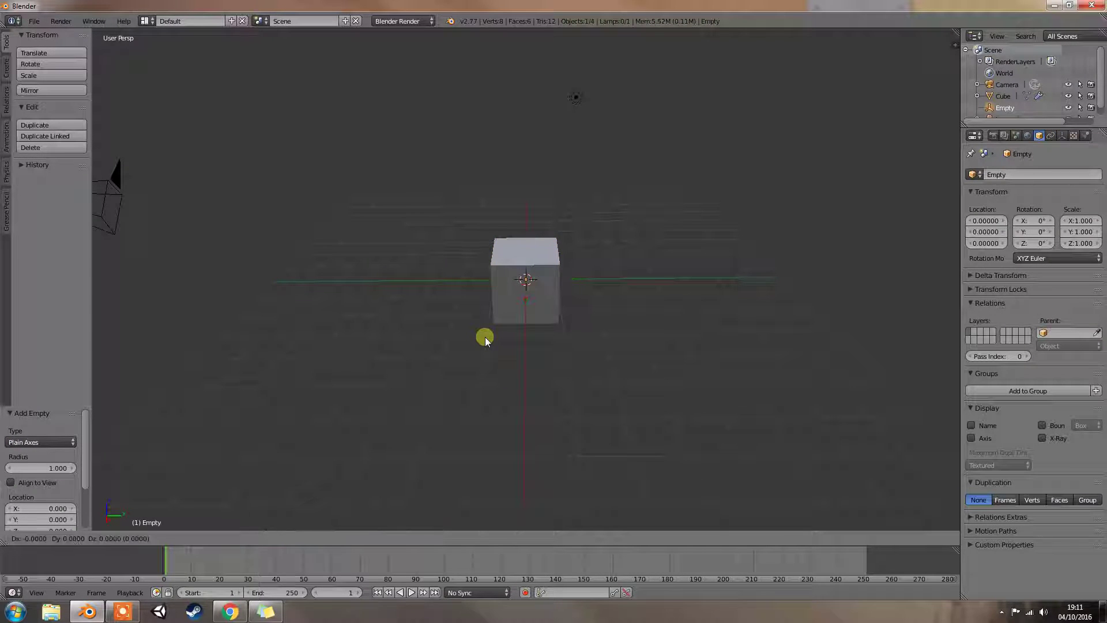
key(x)
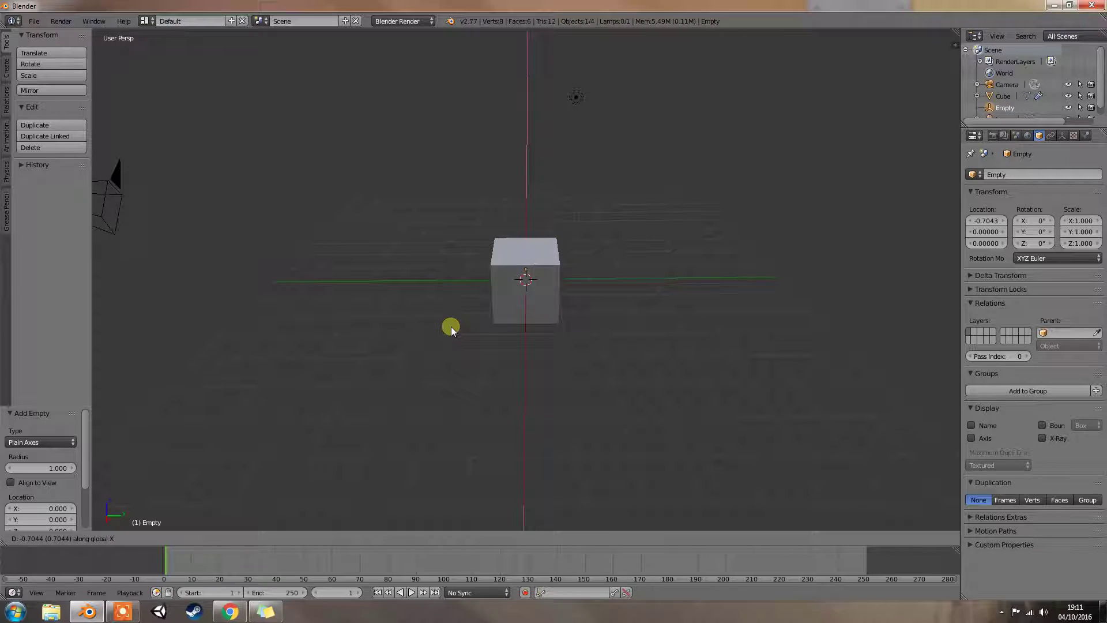
key(y)
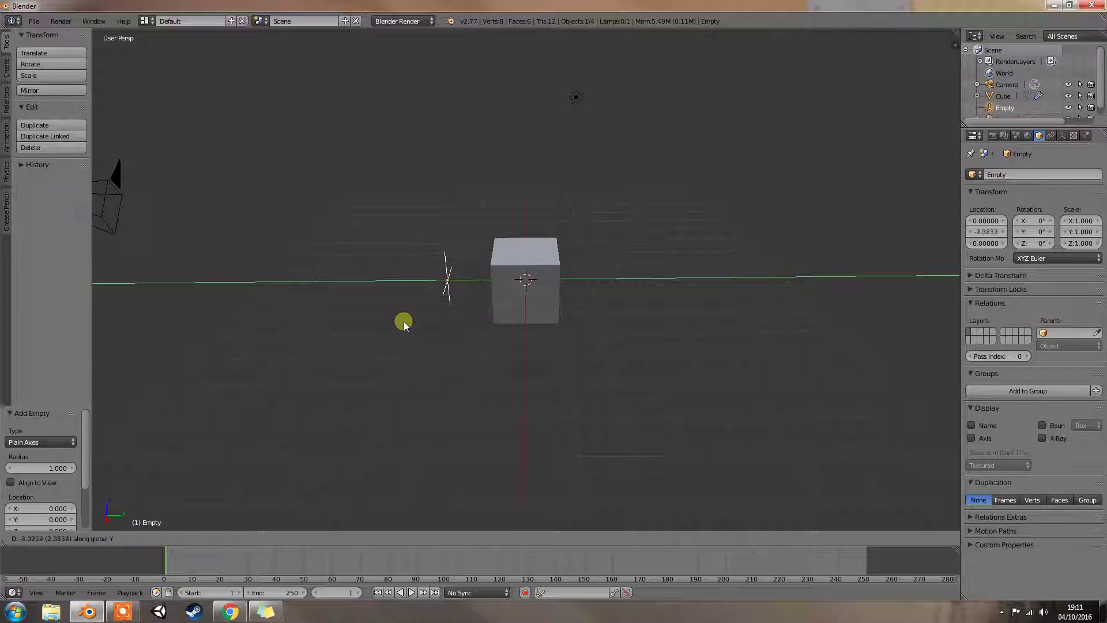
click(413, 305)
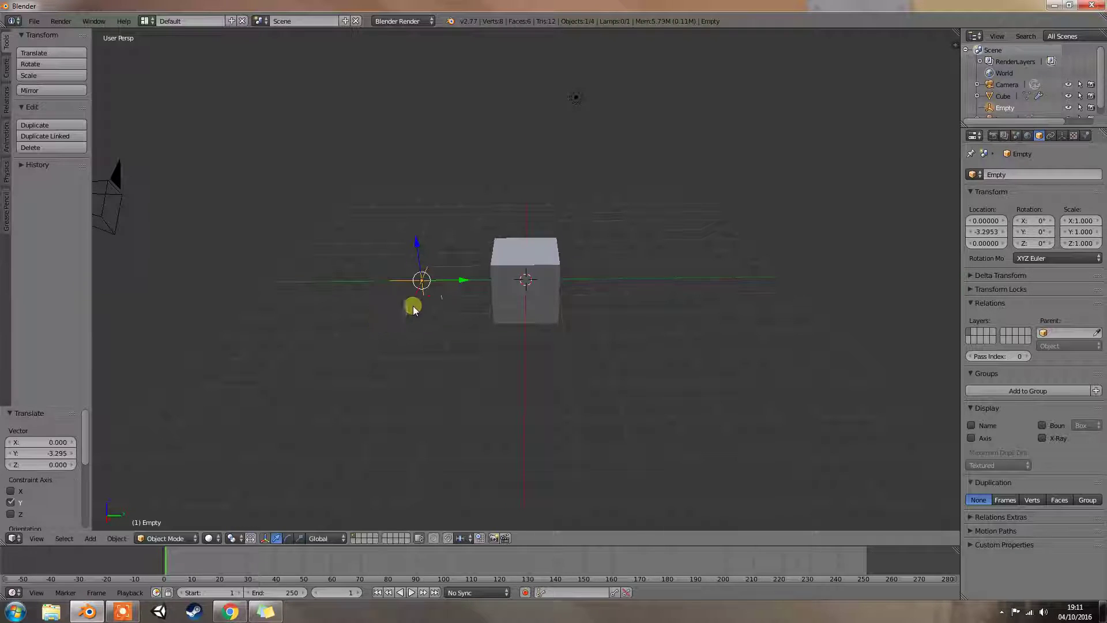
double_click(1002, 109)
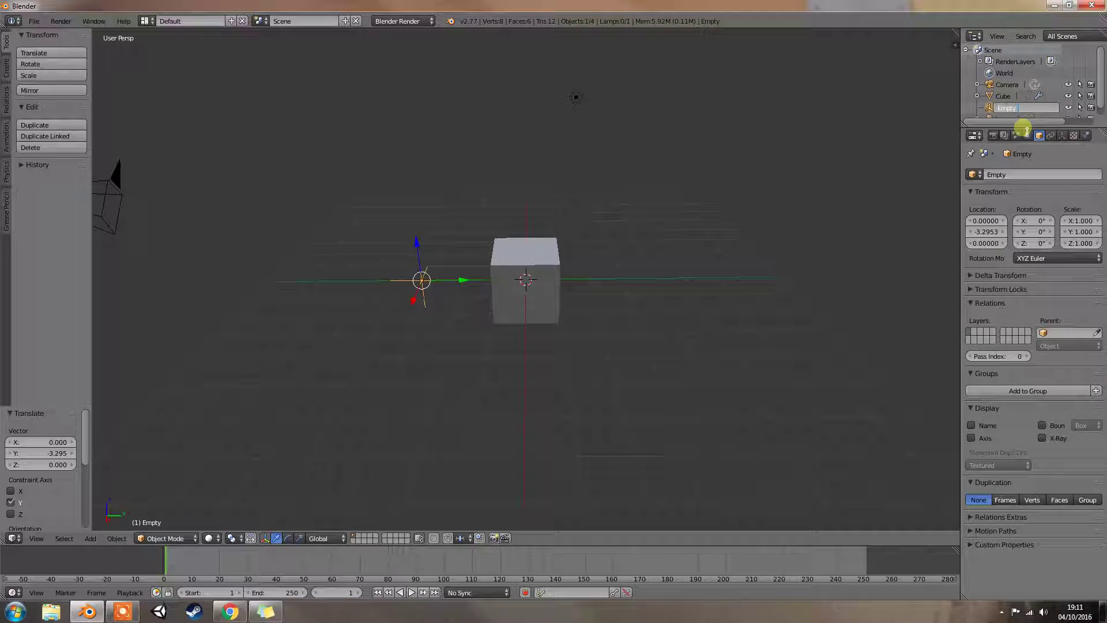
text(right)
text( Left)
key(Return)
Add a second plain-axes empty on the cube's right along Y and name it 'Empty right'.
key(shift+a)
mouse_move(892, 233)
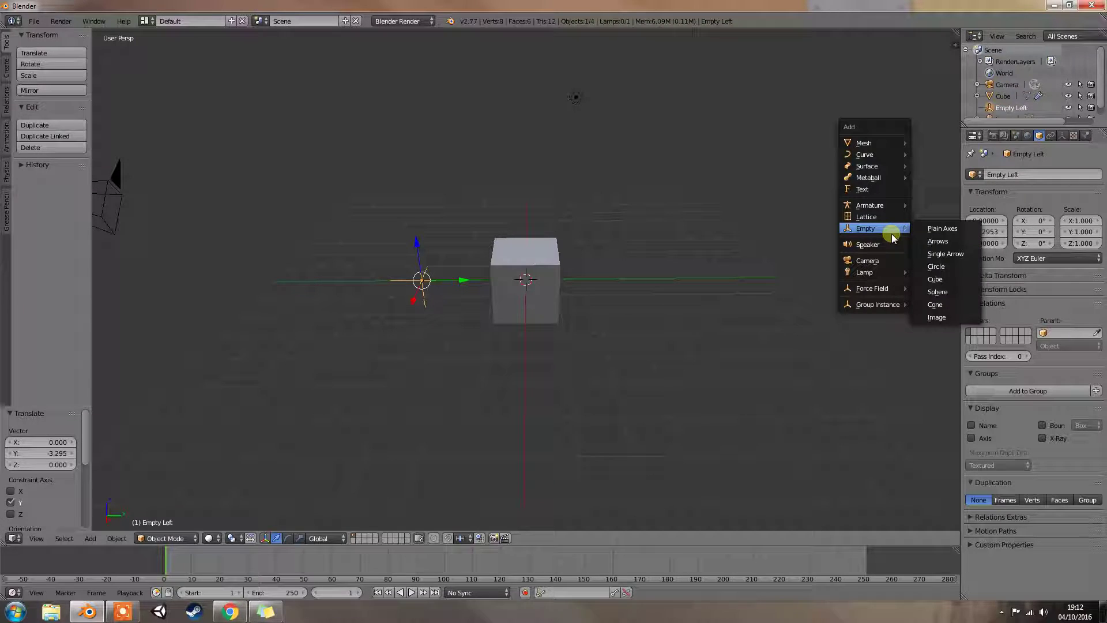
click(937, 227)
key(g)
key(y)
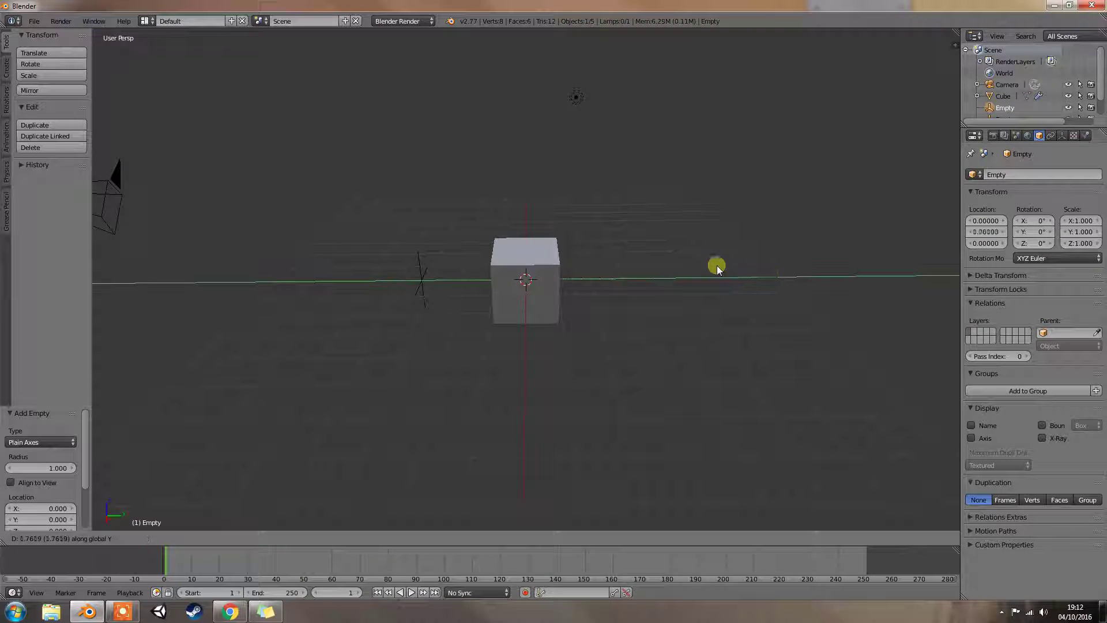
click(824, 280)
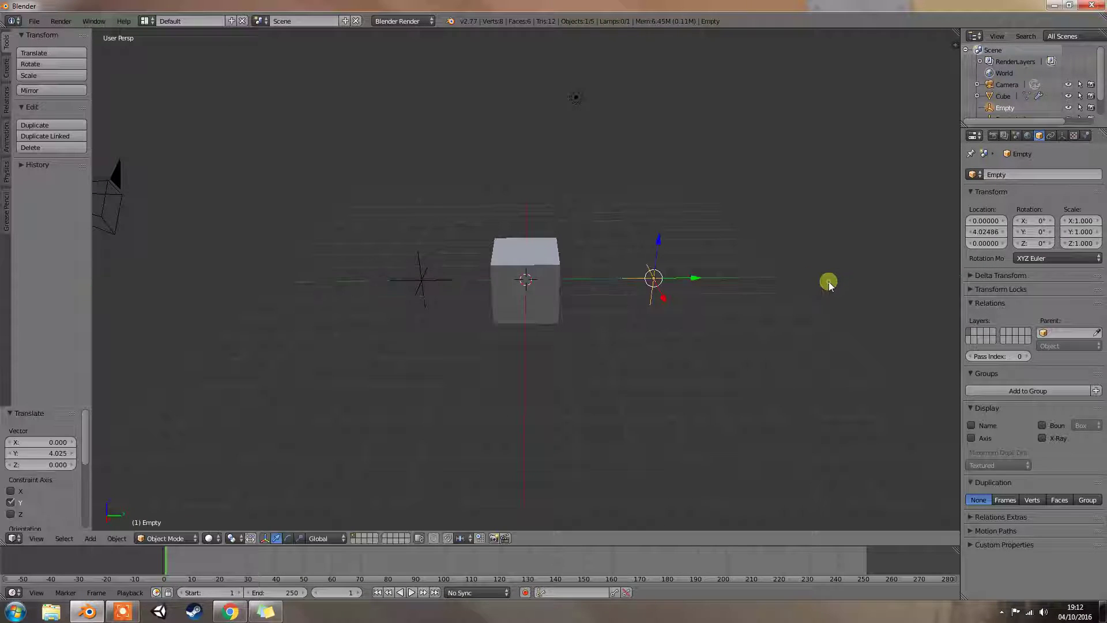
double_click(1003, 110)
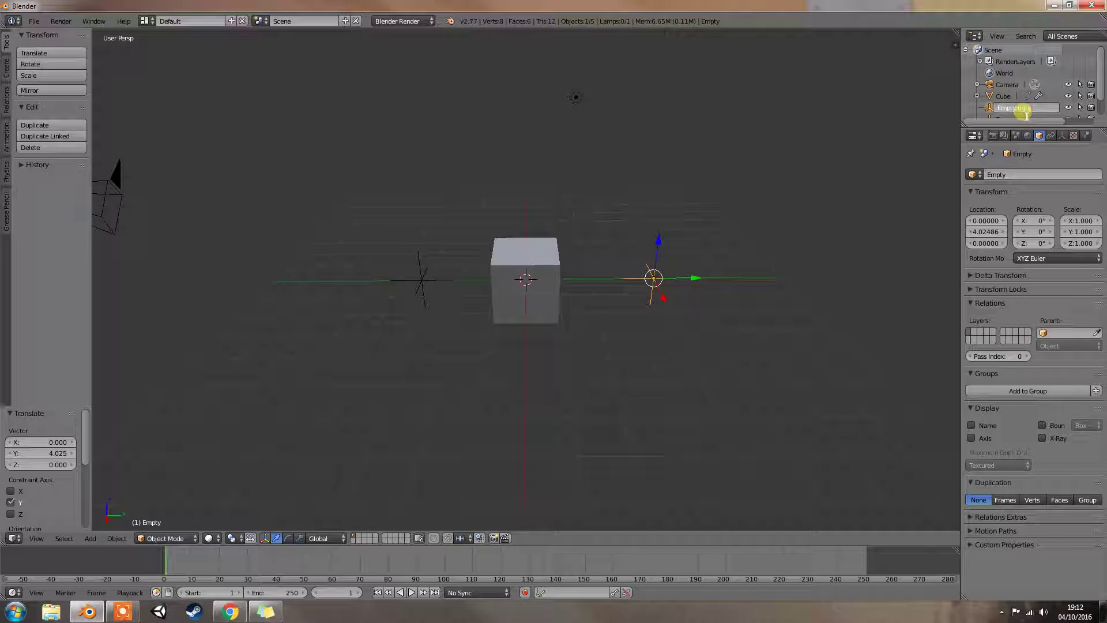
text(Empty right)
key(Return)
scroll(1023, 108, down, 1)
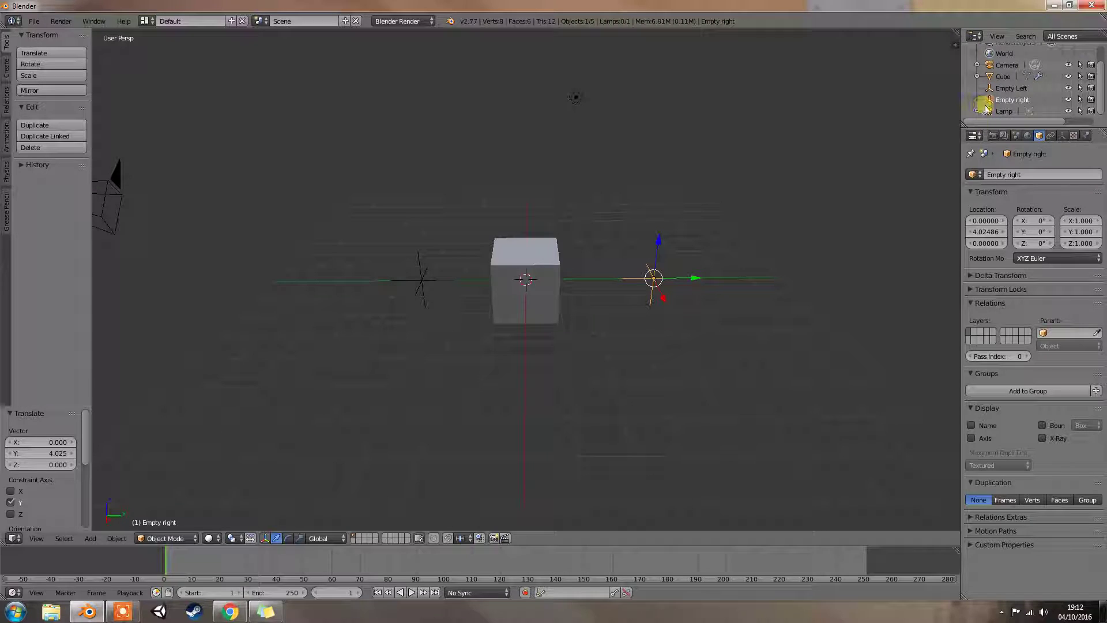
With the Cube selected, set the UV Warp From object to Empty Left and To to Empty right.
click(1003, 88)
click(1006, 99)
click(1004, 78)
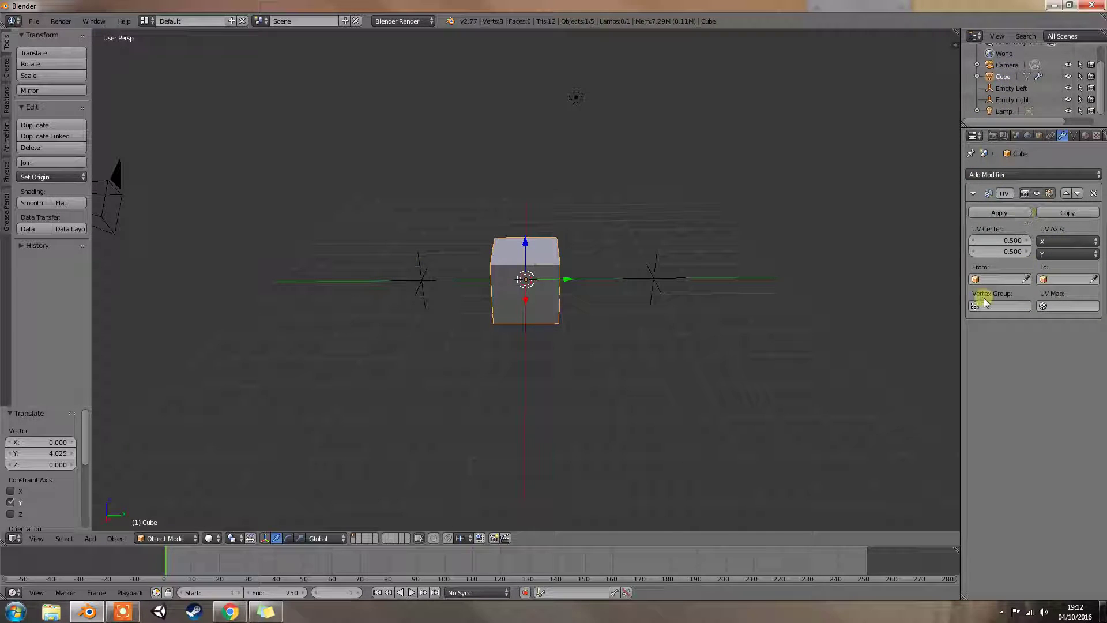
click(976, 279)
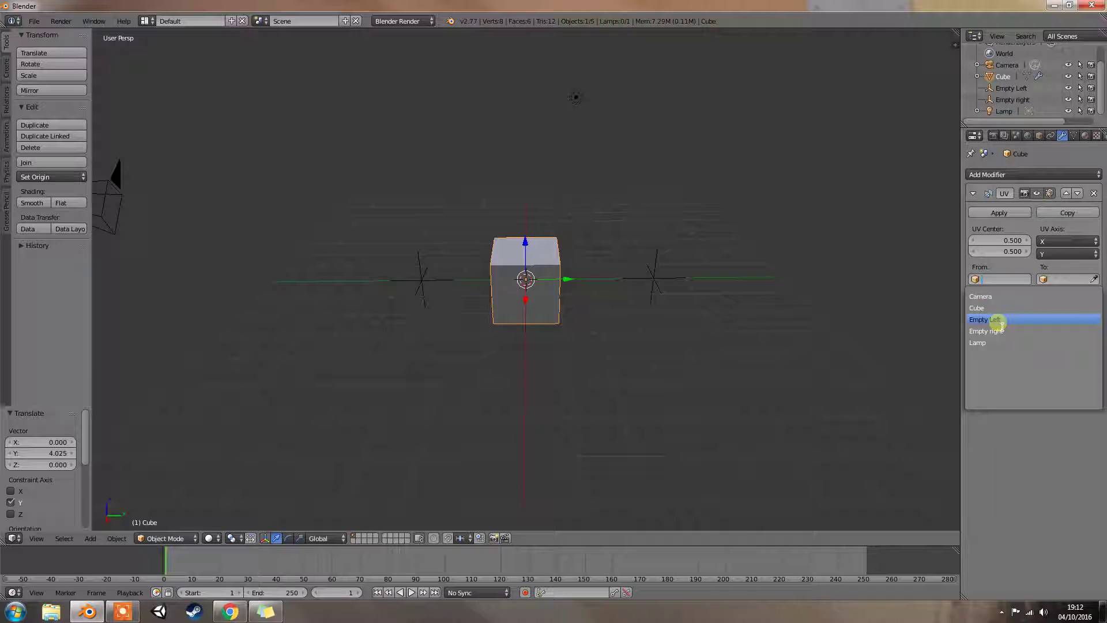
click(998, 320)
click(1046, 279)
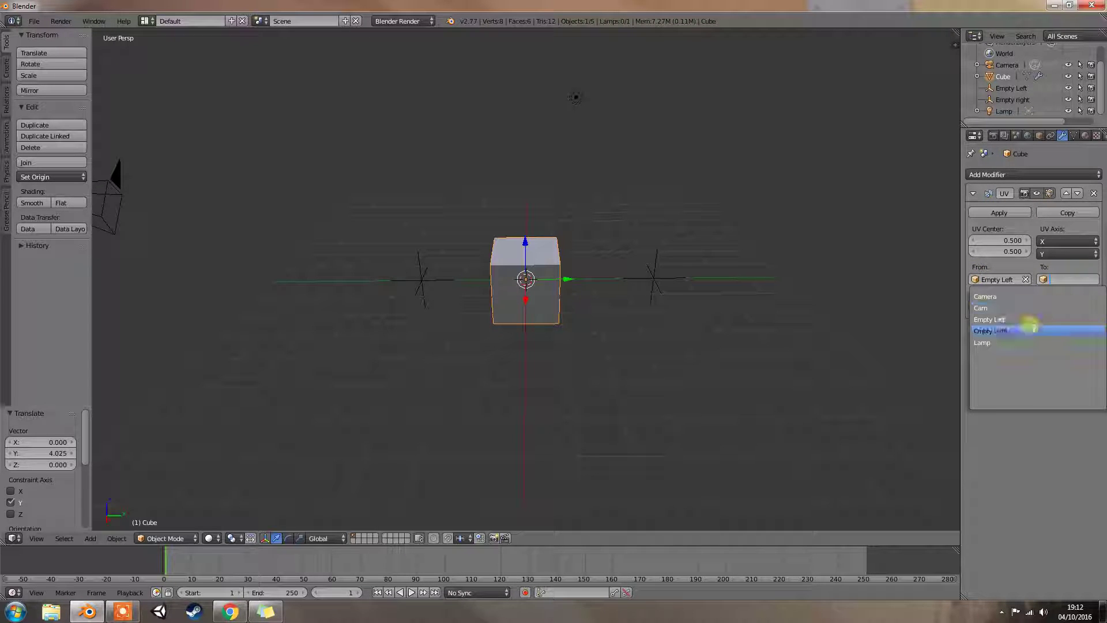
click(1032, 330)
scroll(724, 259, down, 2)
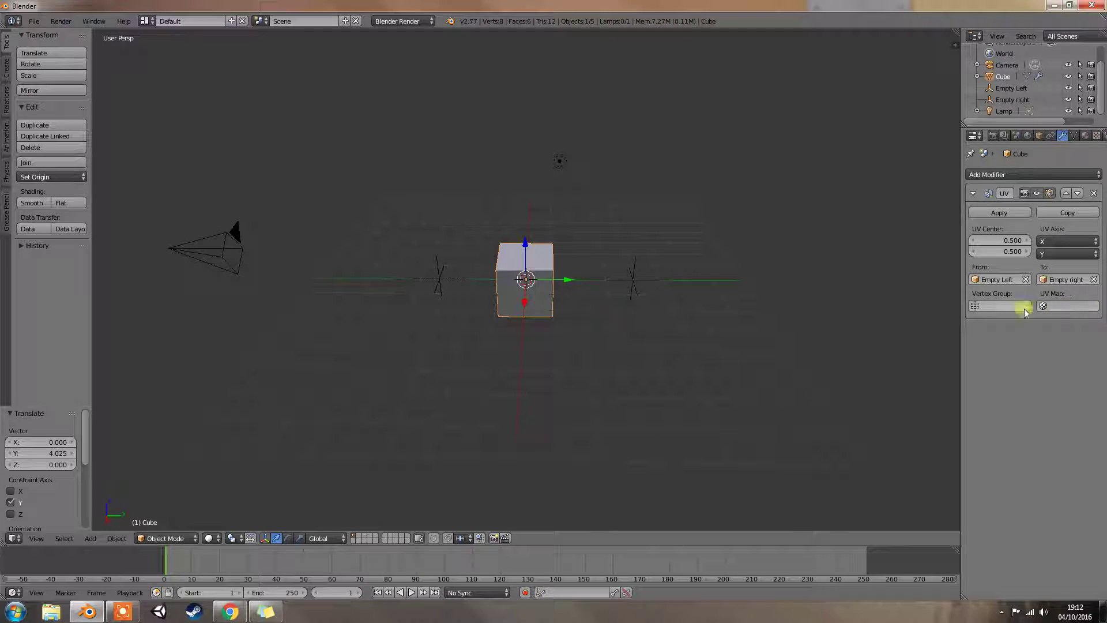
middle_drag(540, 306, 597, 309)
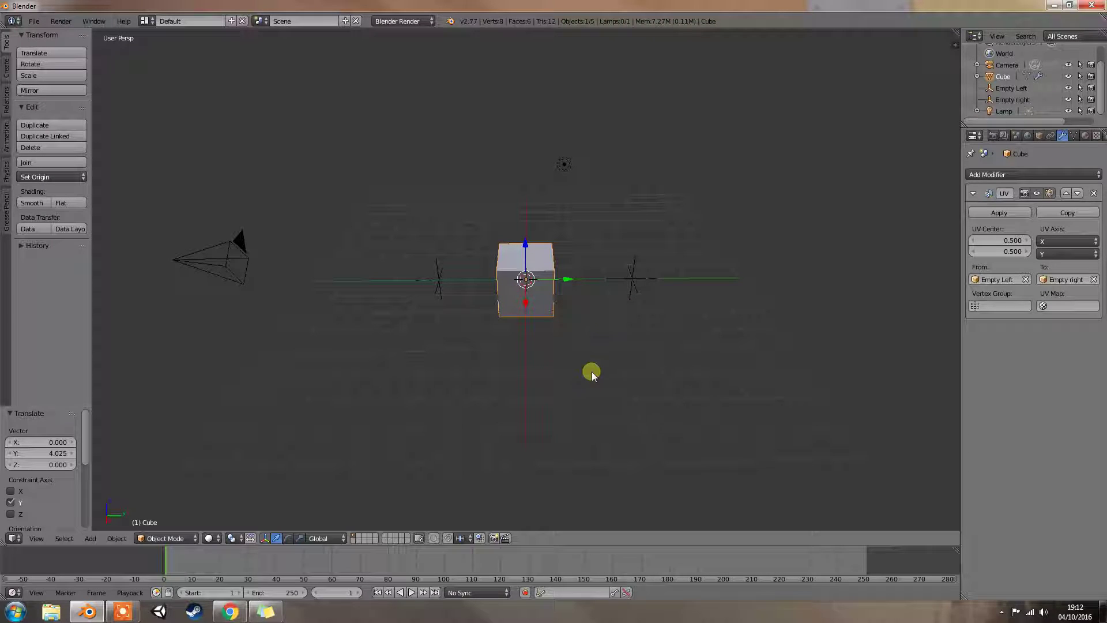
drag(552, 545, 552, 471)
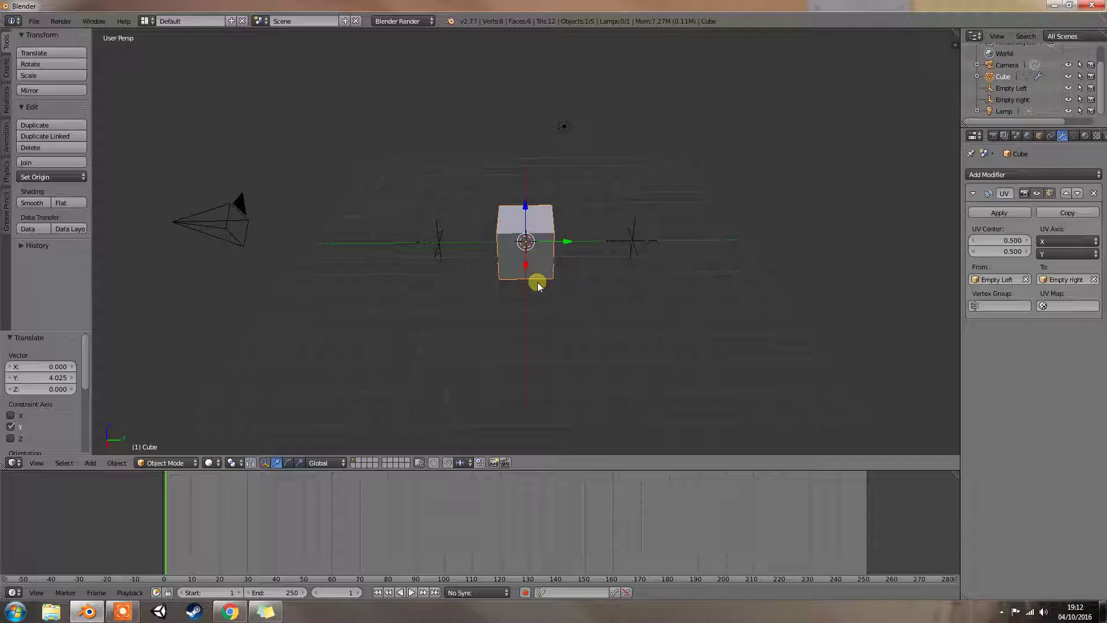
In Edit Mode, unwrap the cube with Smart UV Project at the 66.00 angle limit.
key(Tab)
key(u)
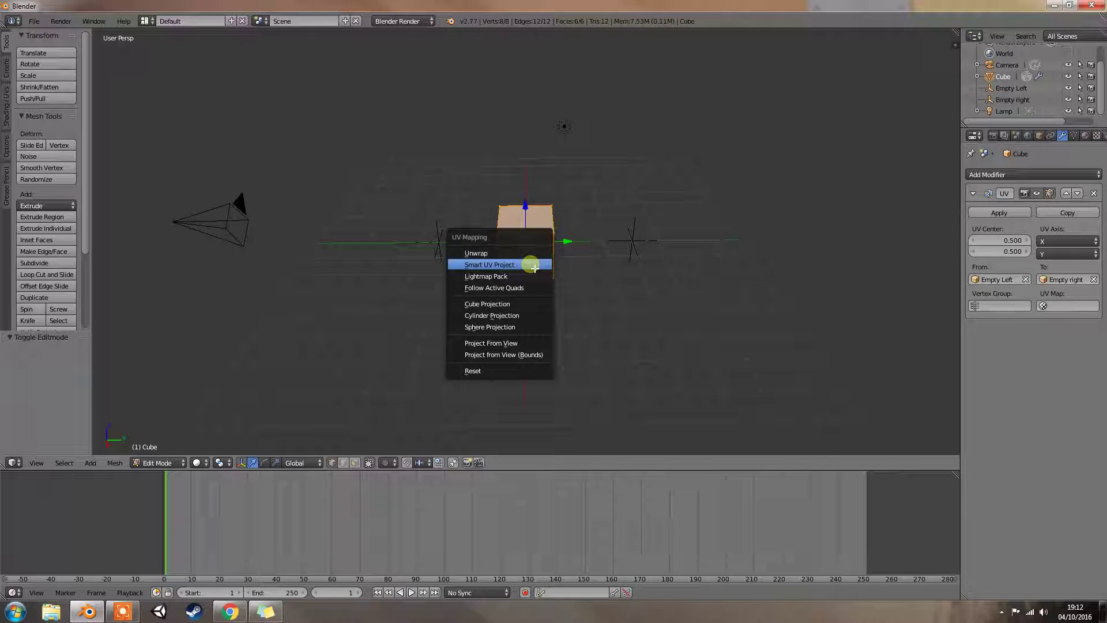
click(534, 268)
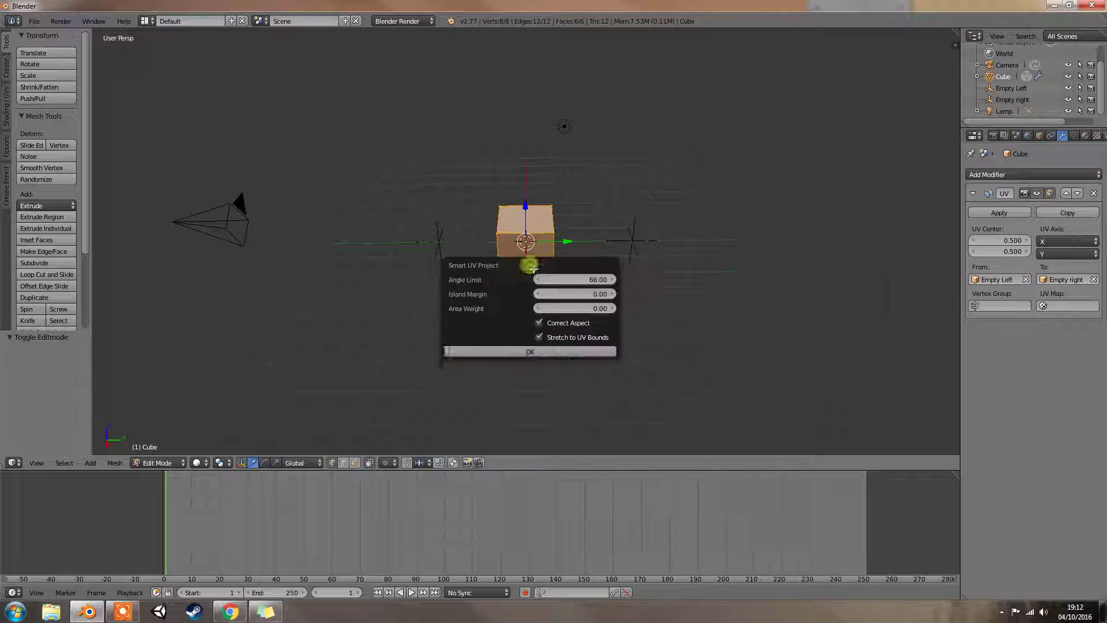
click(487, 354)
click(13, 593)
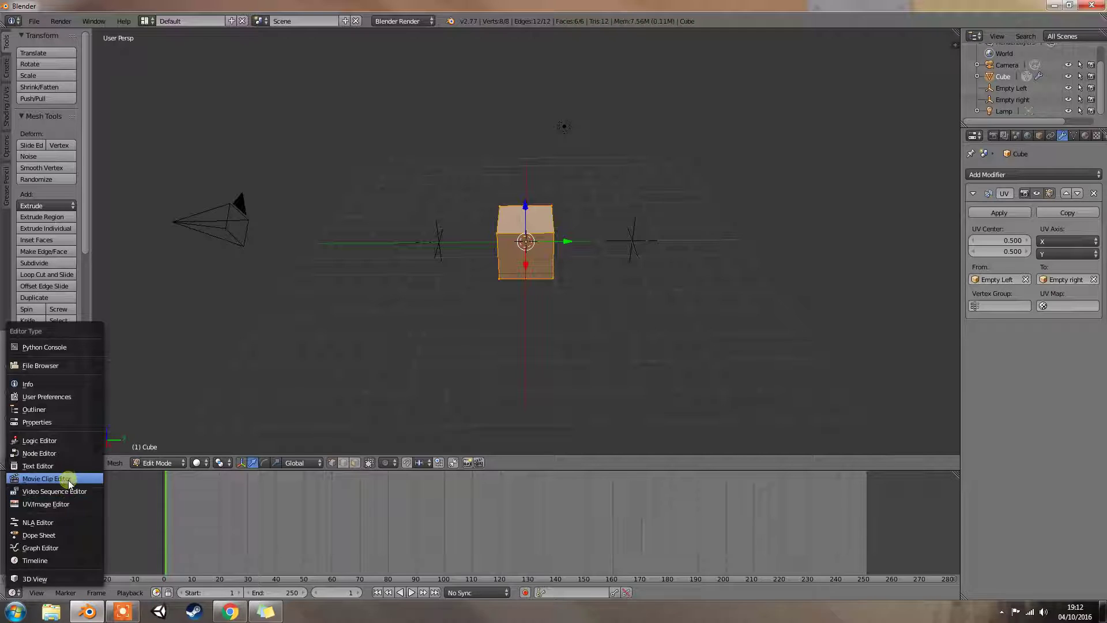
Show the UV/Image Editor below and load TexturesCom_ConcreteDirty0324_2_M.jpg from E:\Blender\Textures.
click(68, 504)
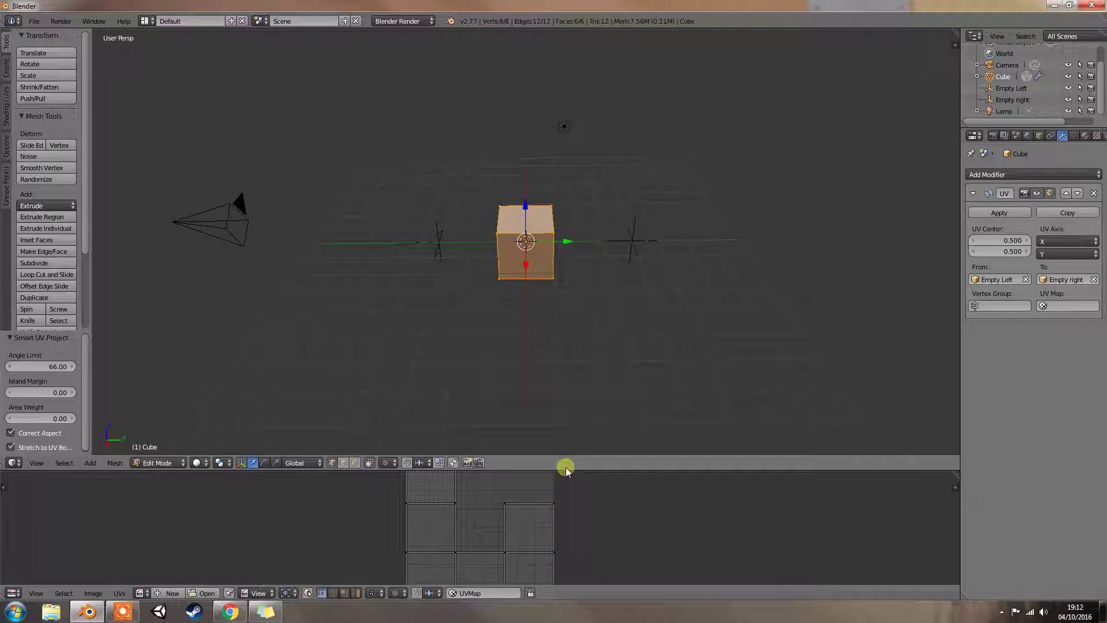
drag(573, 468, 571, 410)
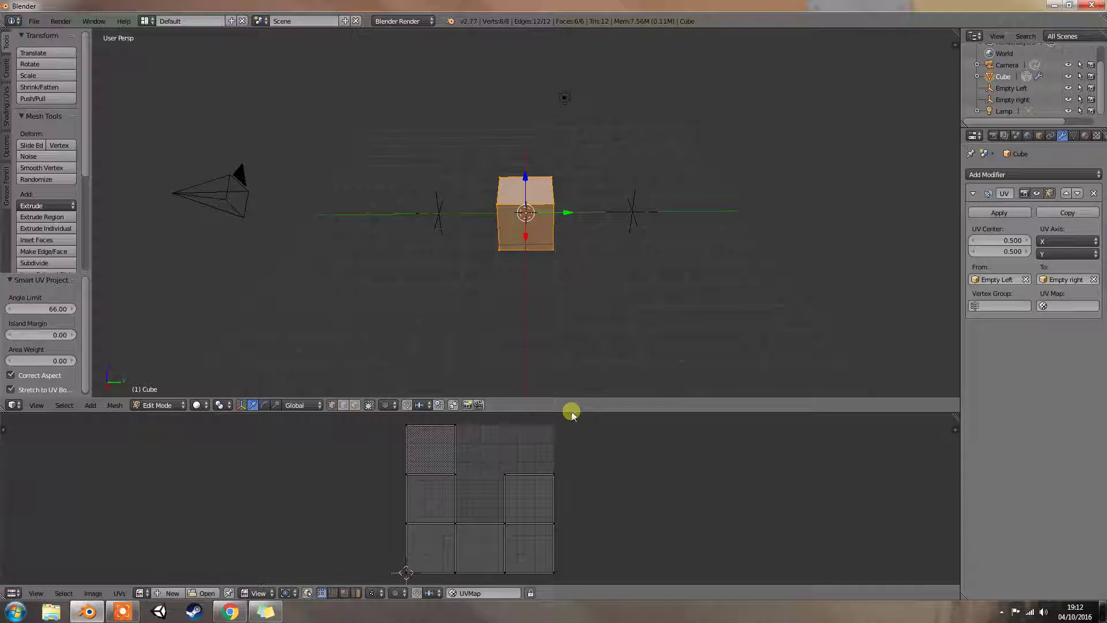
click(203, 593)
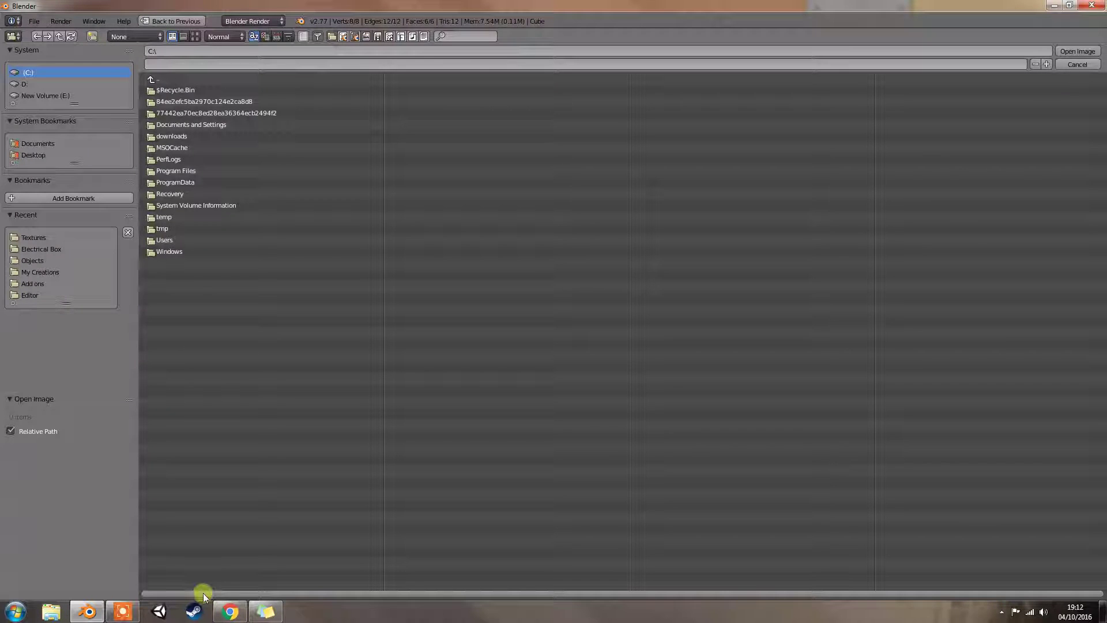
click(67, 95)
click(185, 113)
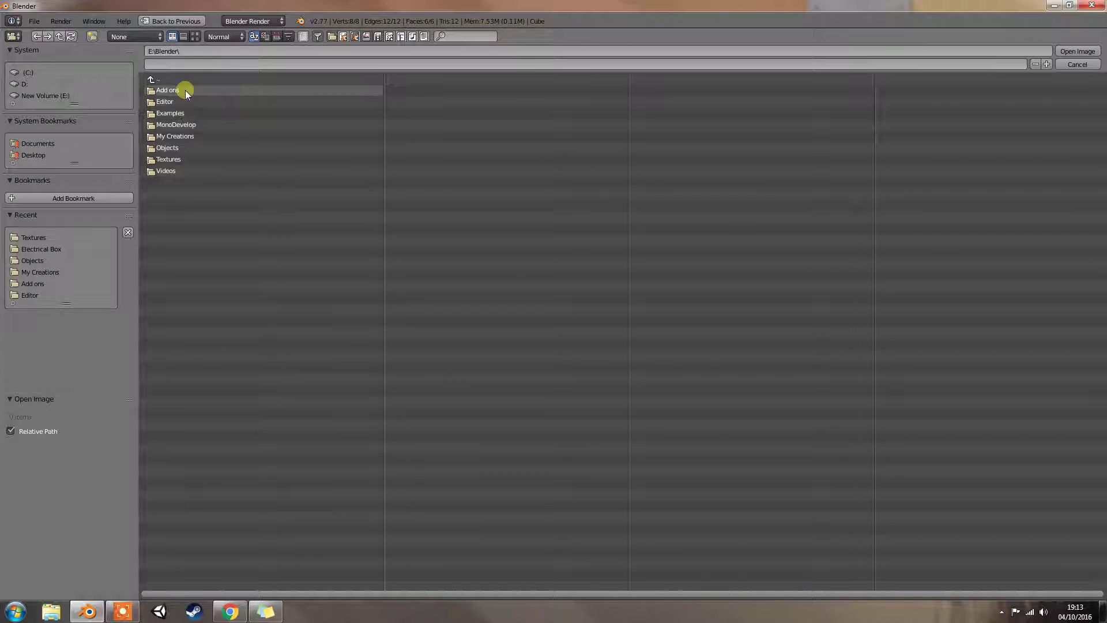
click(195, 158)
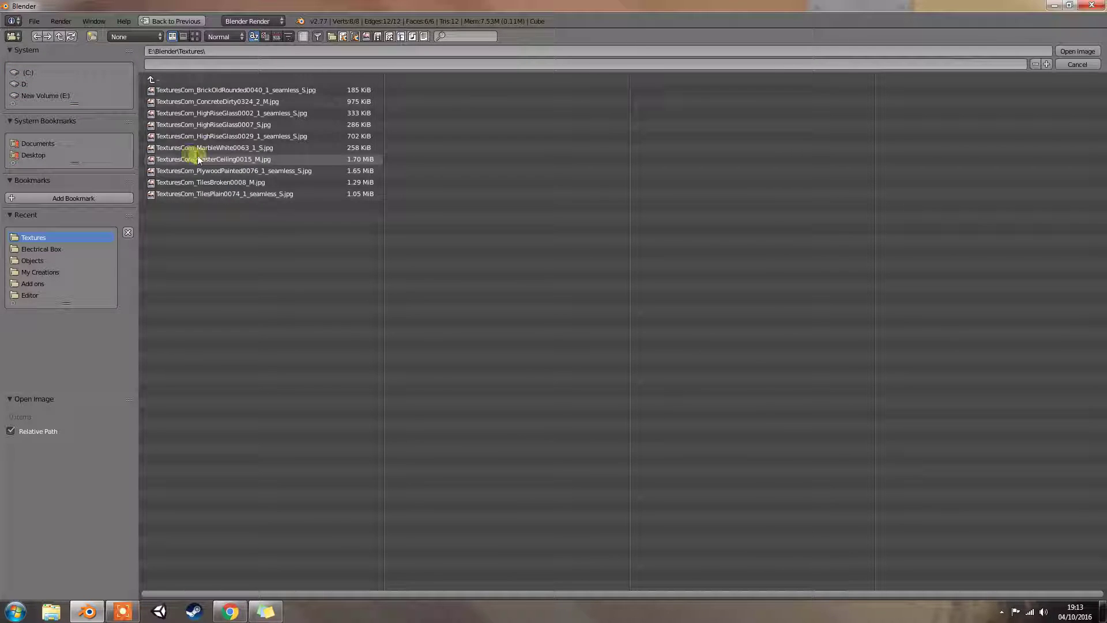
double_click(217, 101)
scroll(648, 483, down, 7)
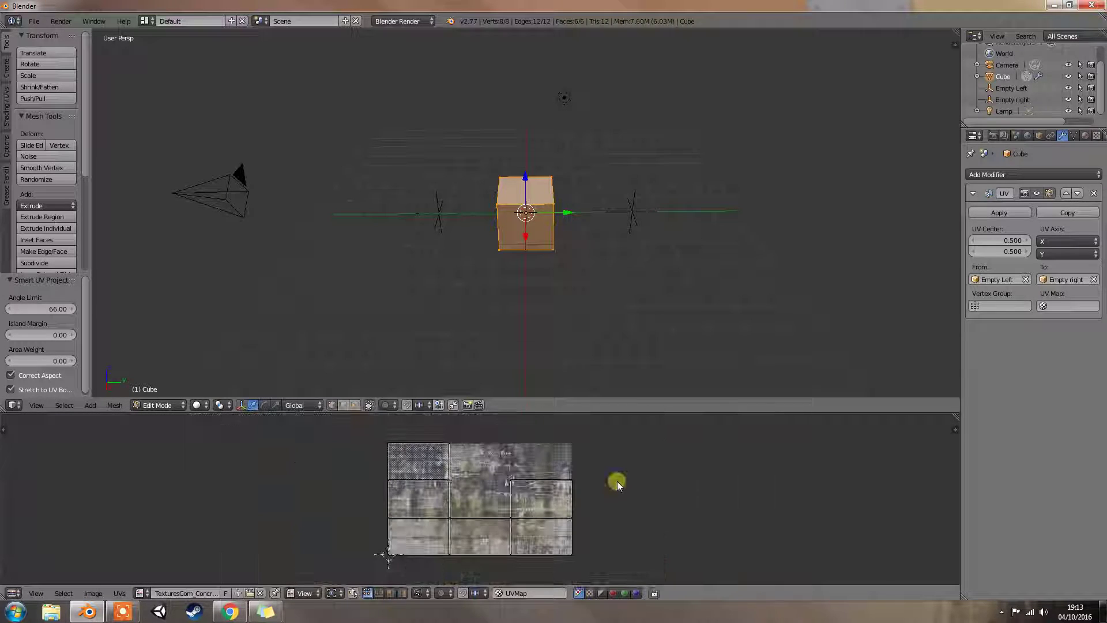
scroll(614, 481, up, 2)
scroll(619, 482, down, 1)
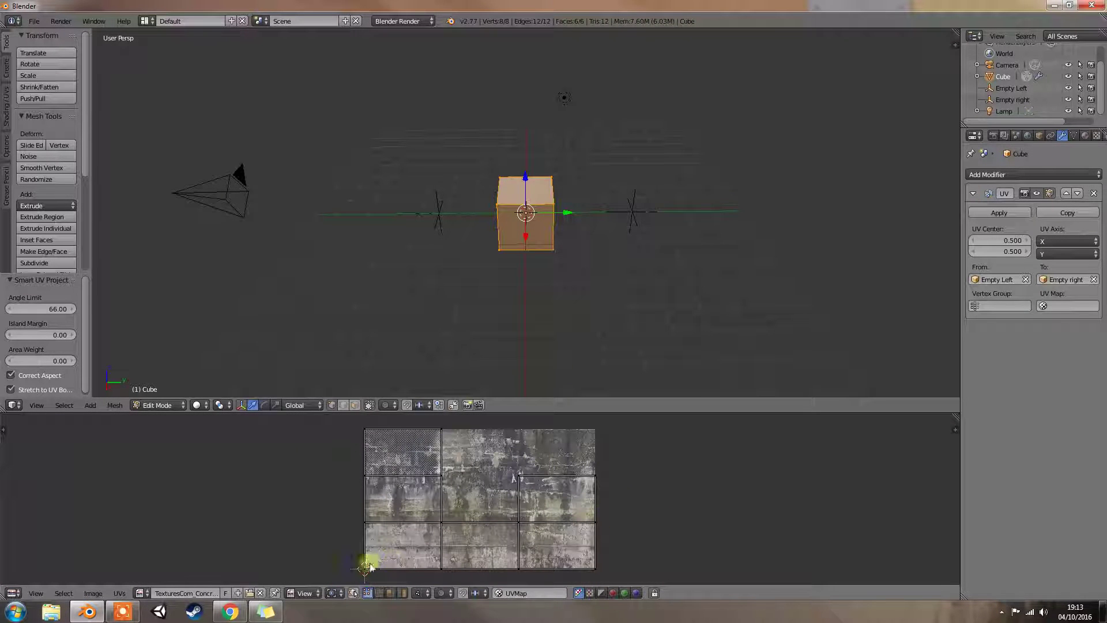
Review the UV editor's UVs, Select and Image menus, then open the modifier's UV Map list.
click(119, 593)
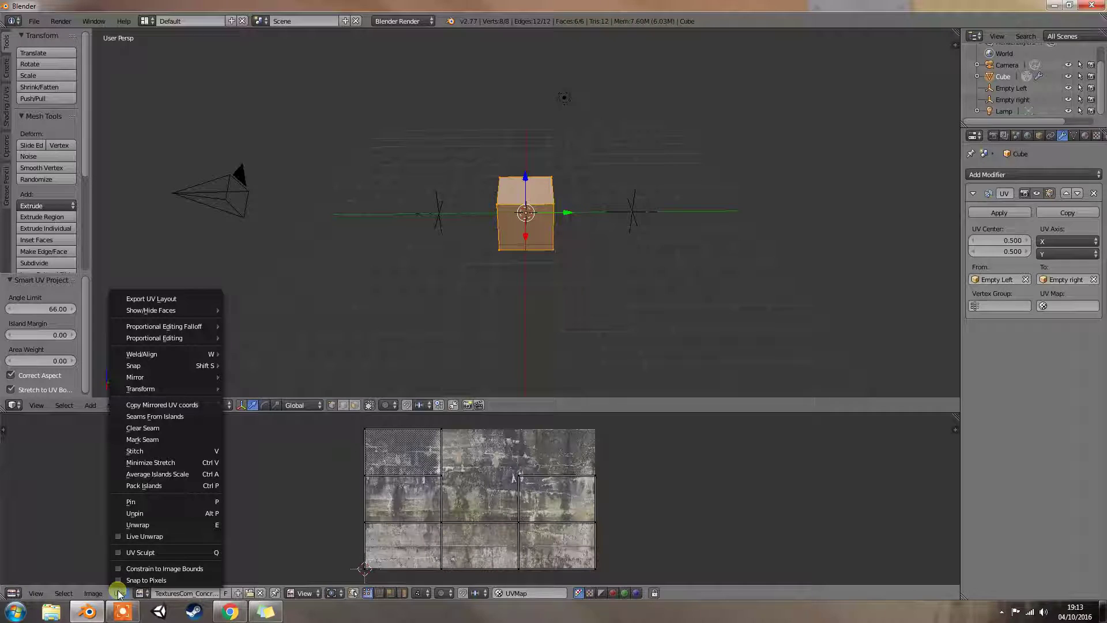
click(119, 592)
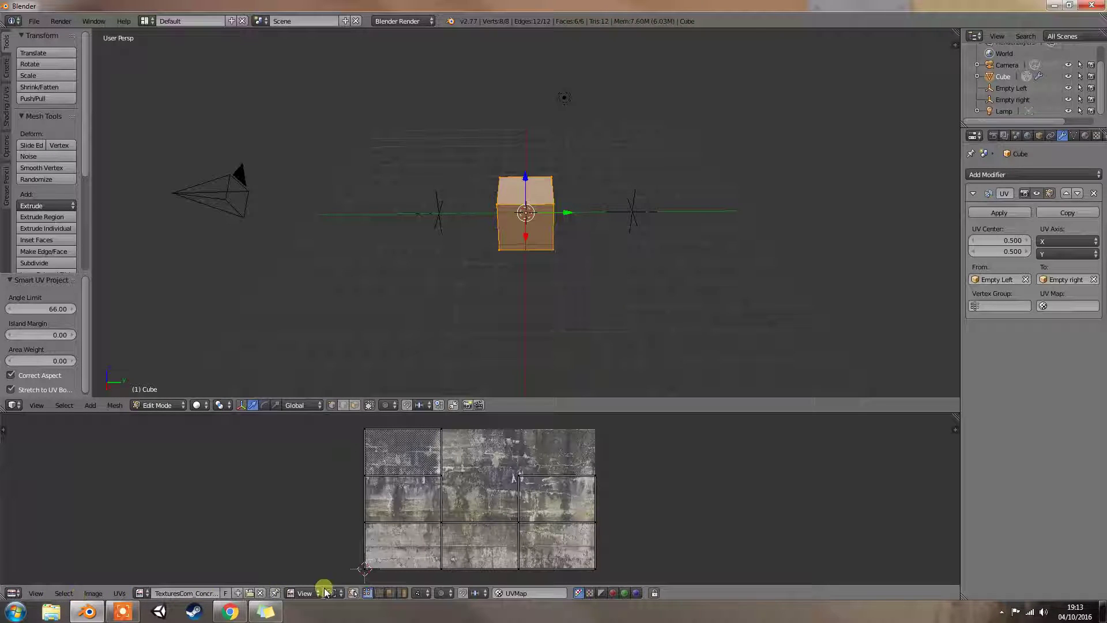
click(64, 594)
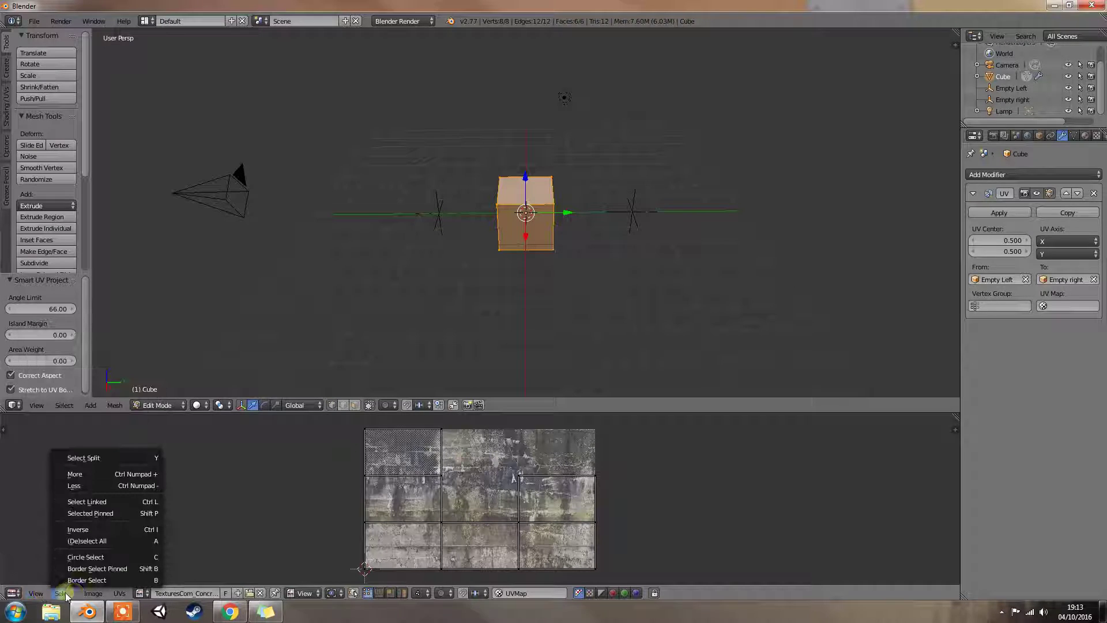
mouse_move(95, 595)
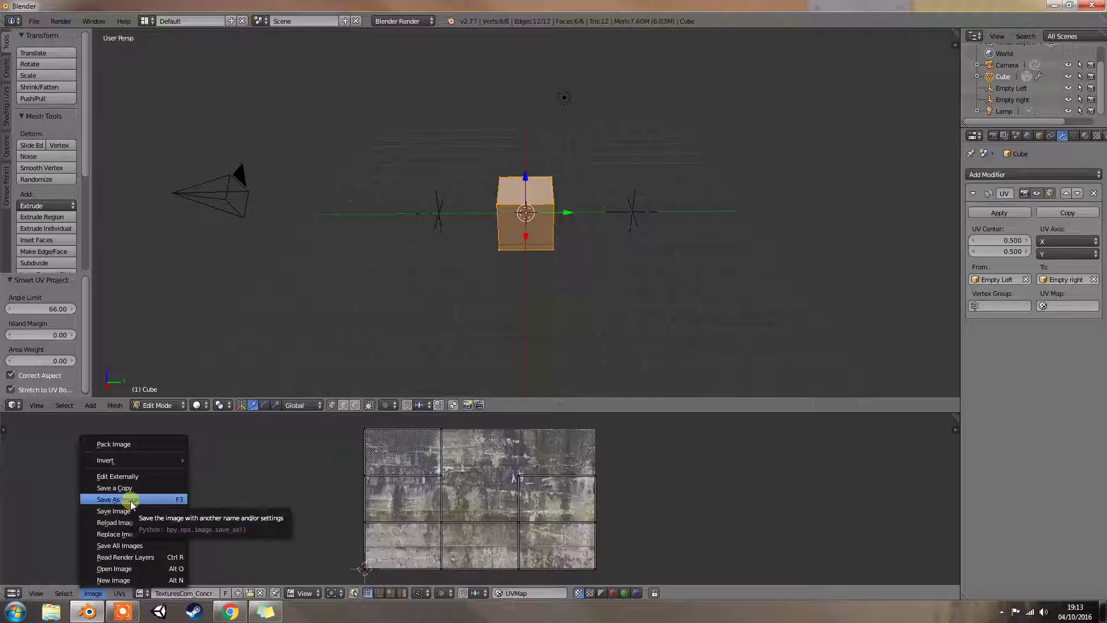
click(130, 501)
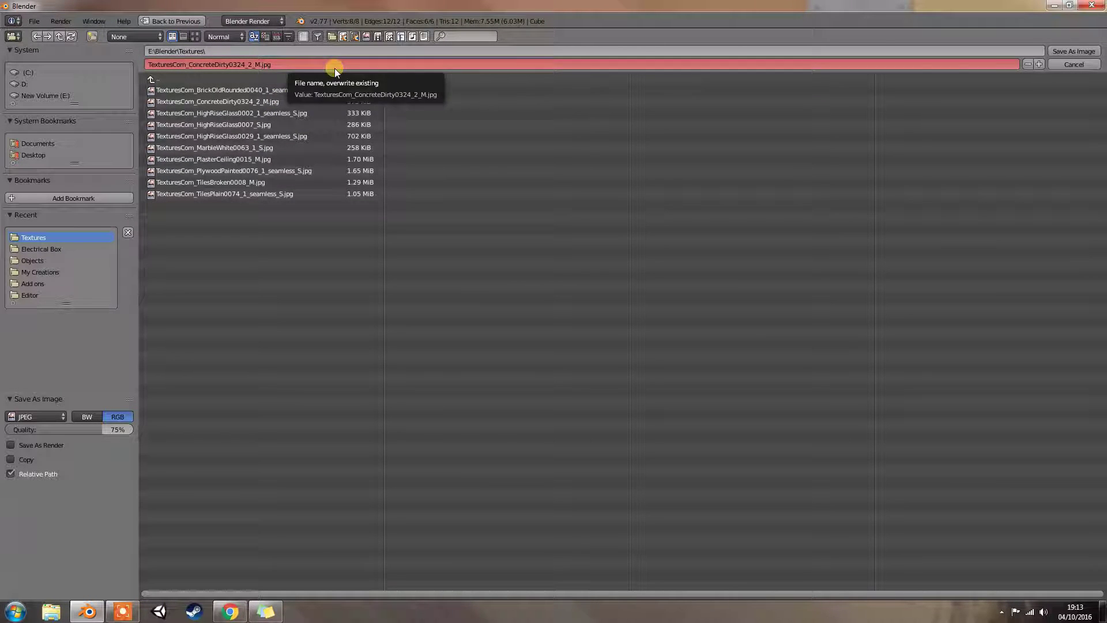
click(1070, 65)
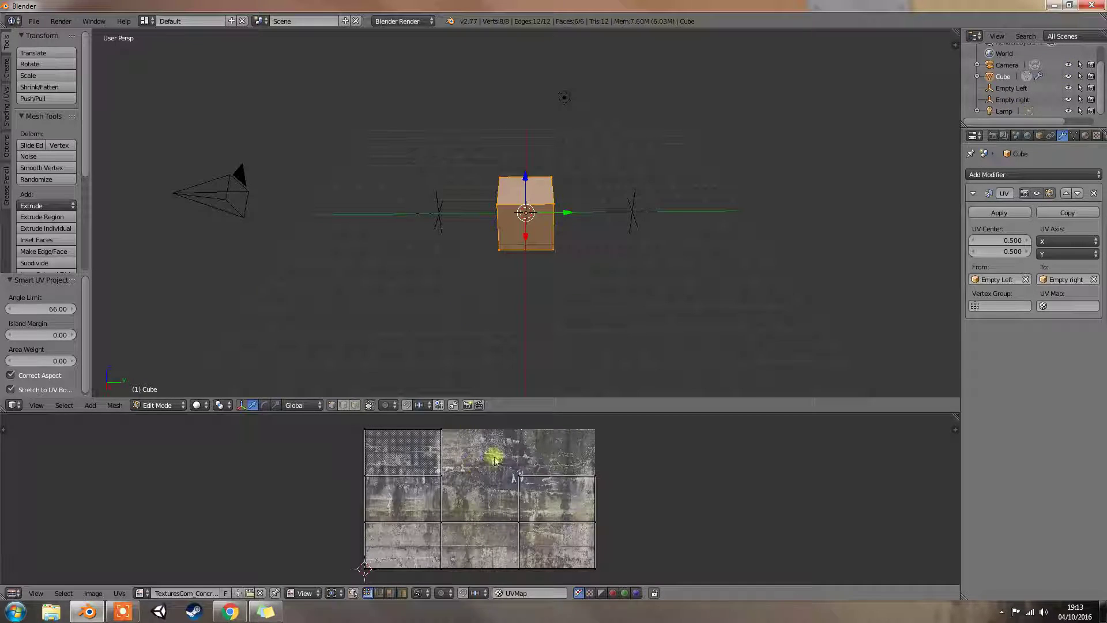
click(1045, 304)
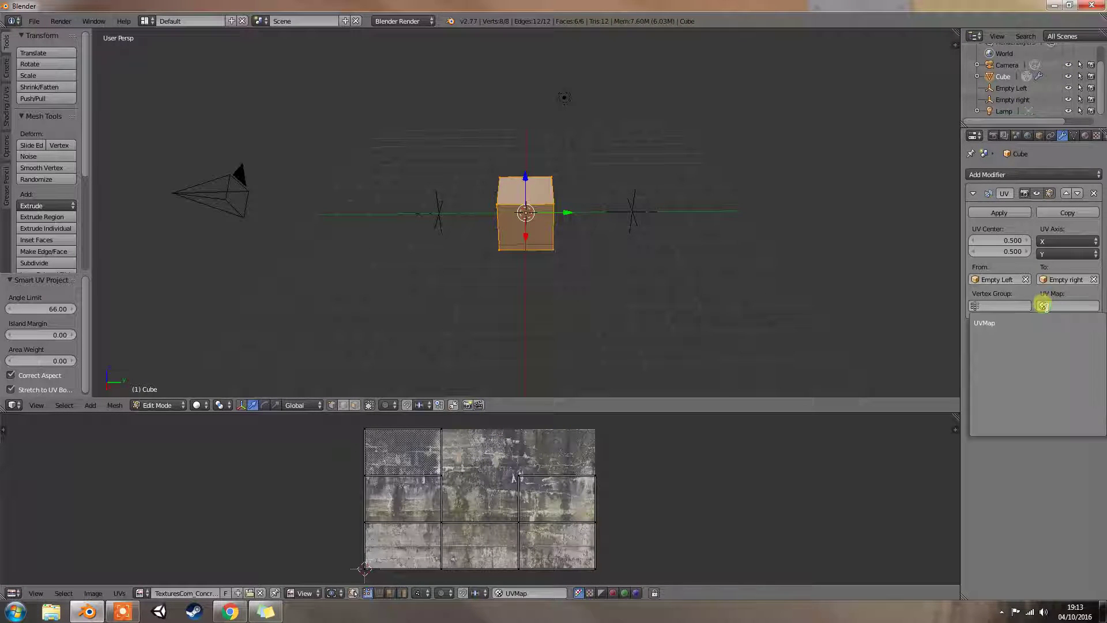
Set the UV Warp modifier's UV Map to UVMap, keeping the cube in Edit Mode.
click(1003, 325)
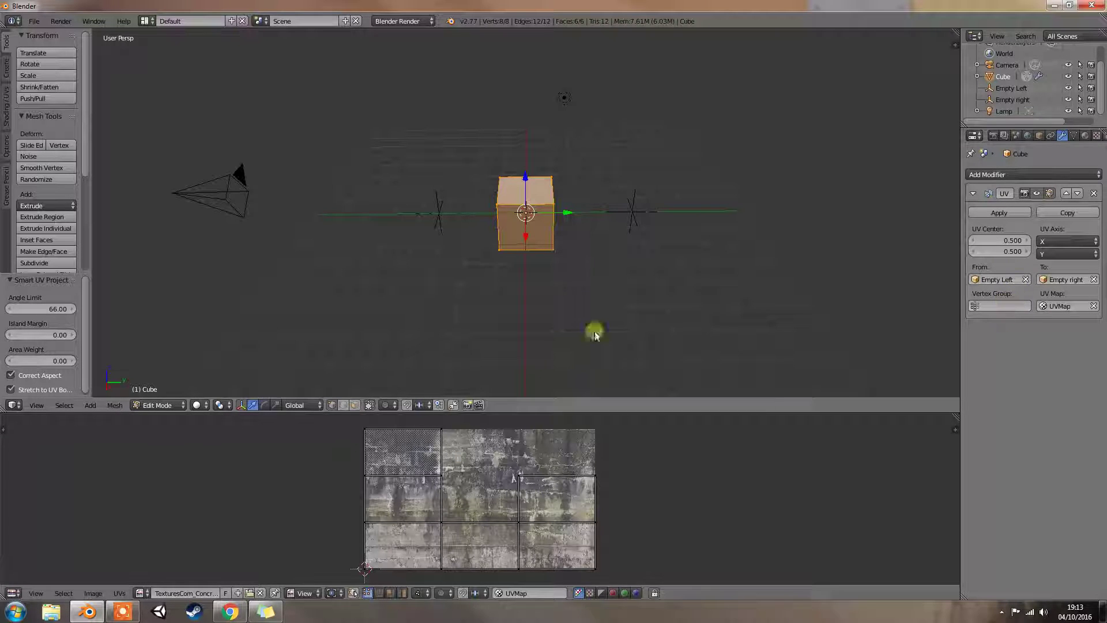
click(162, 406)
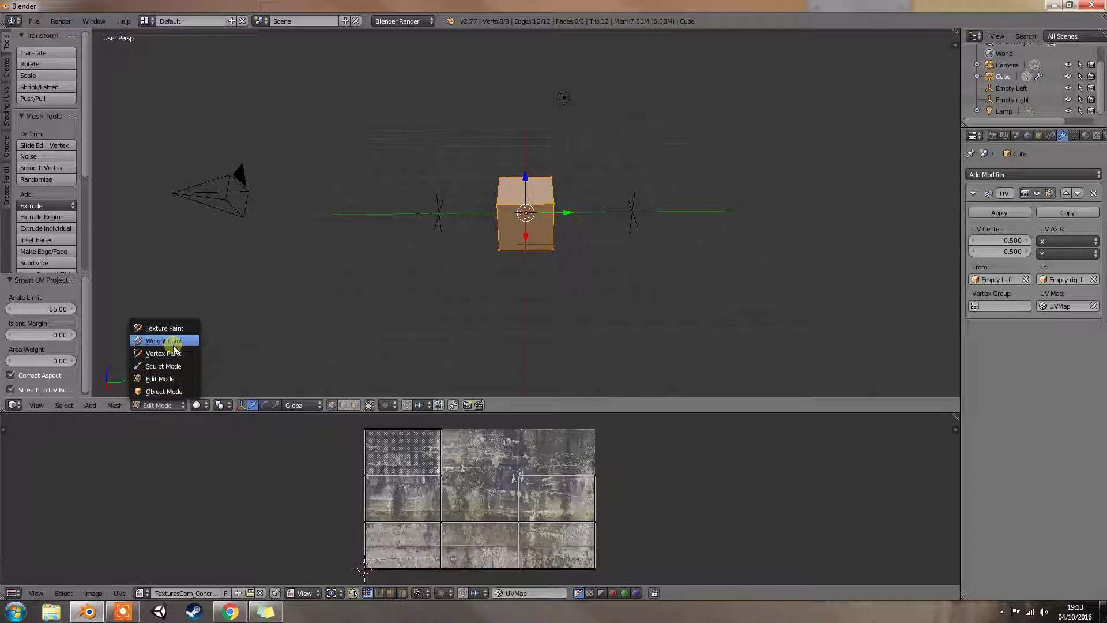
click(186, 404)
Preview the cube in Texture shading, return to Solid, and make the lower area a 3D View.
click(197, 405)
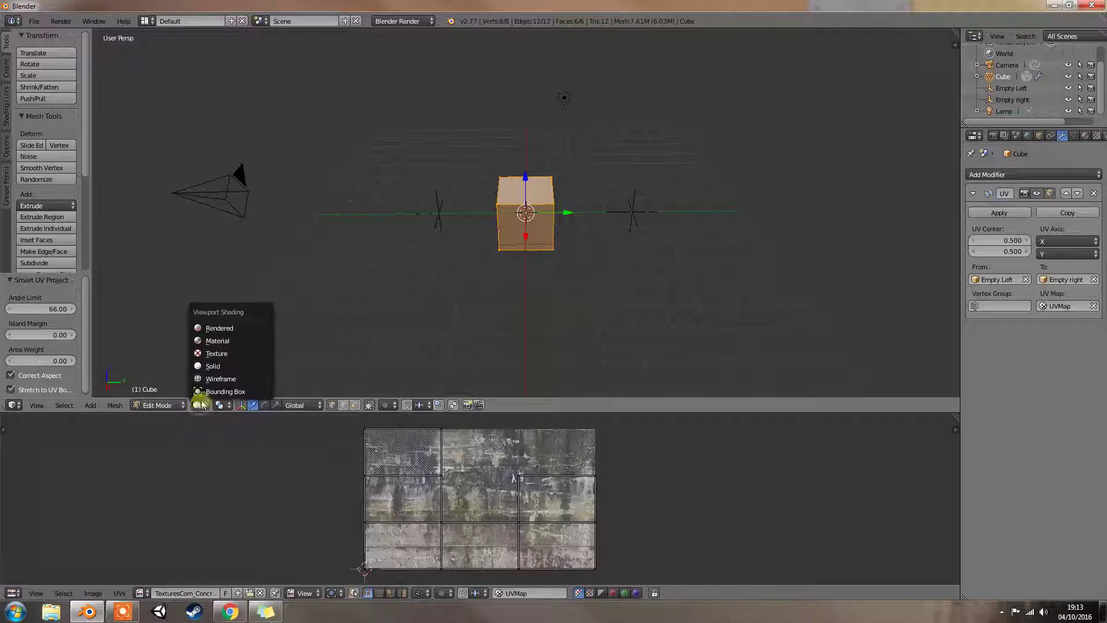
click(217, 353)
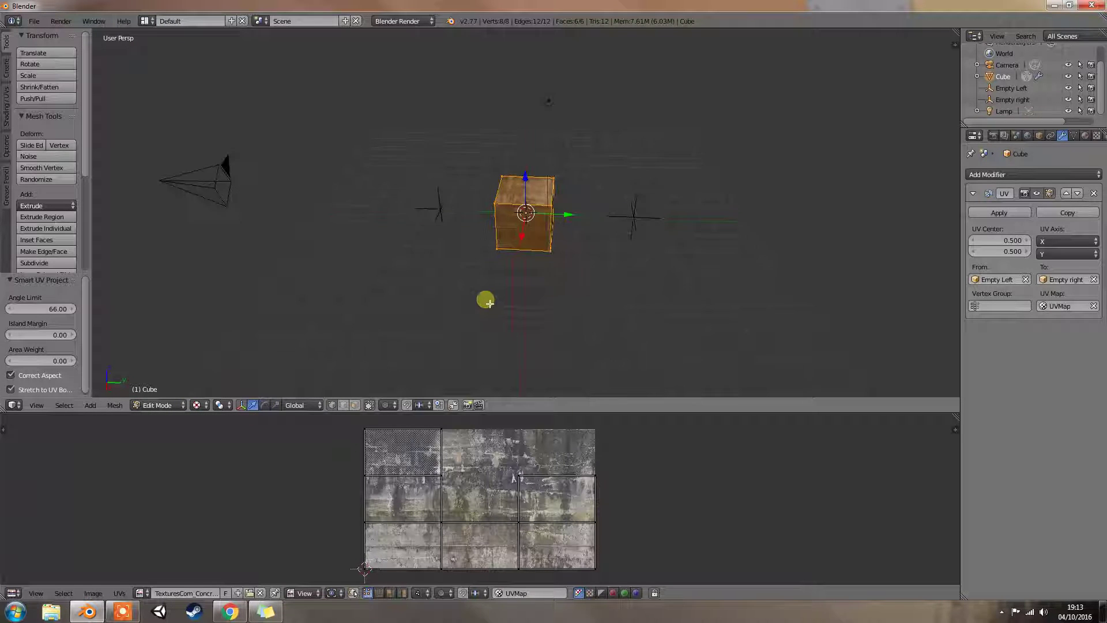
mouse_move(489, 303)
middle_down()
mouse_move(506, 296)
mouse_move(497, 300)
middle_up()
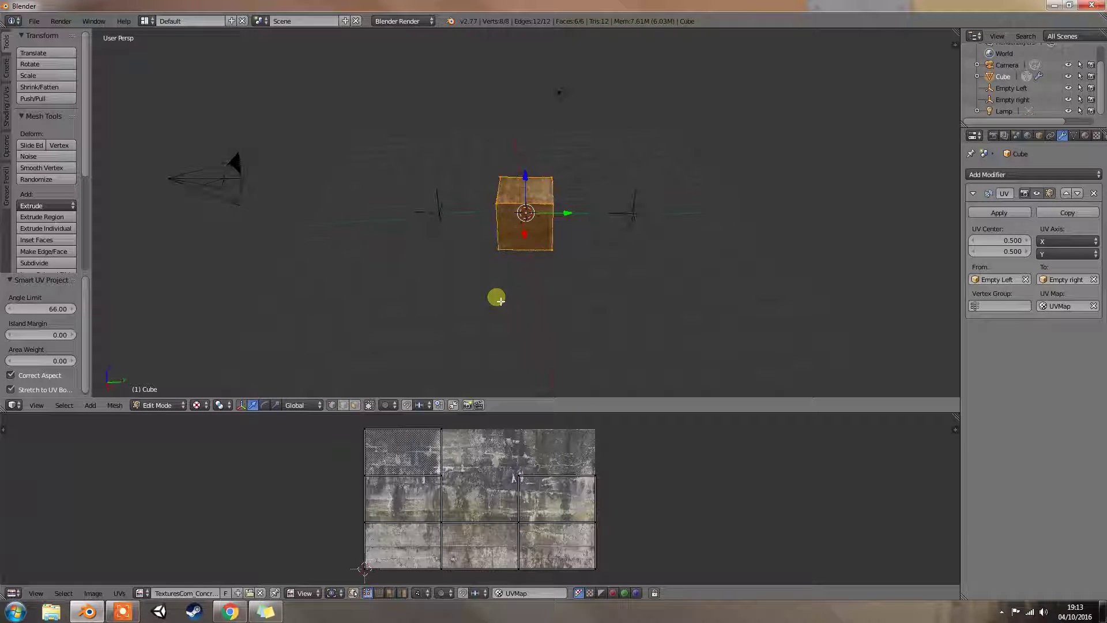
click(196, 405)
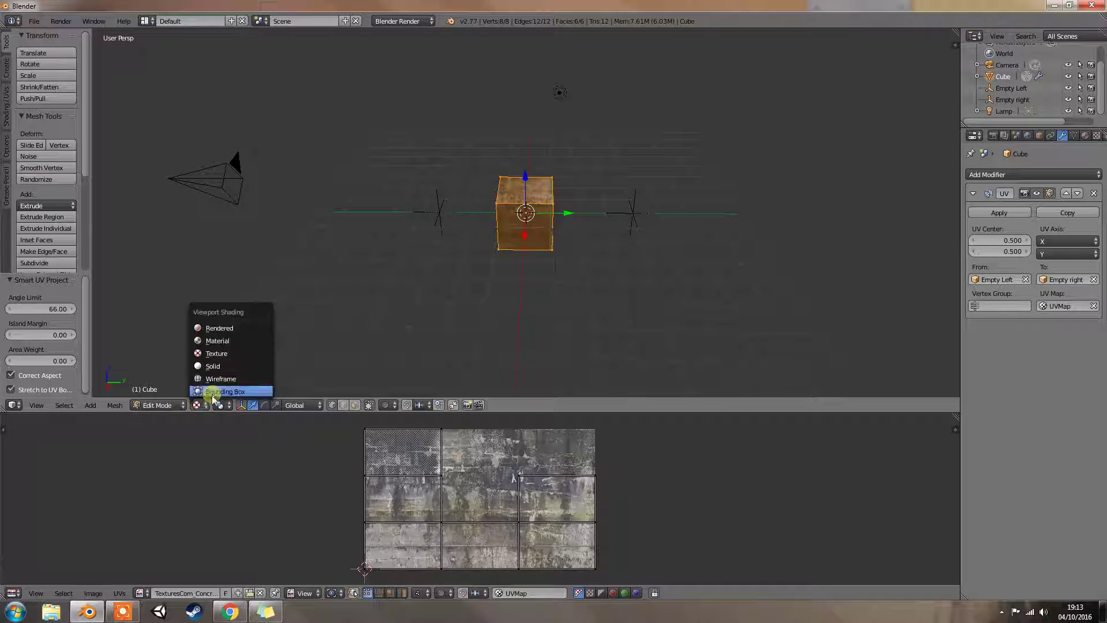
click(214, 366)
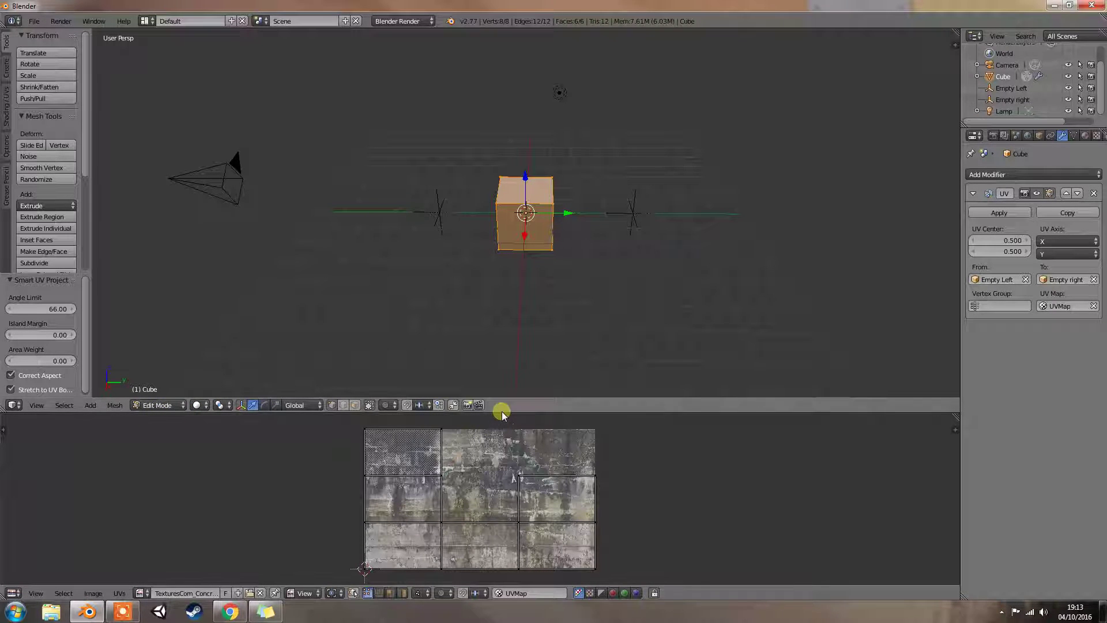
click(13, 593)
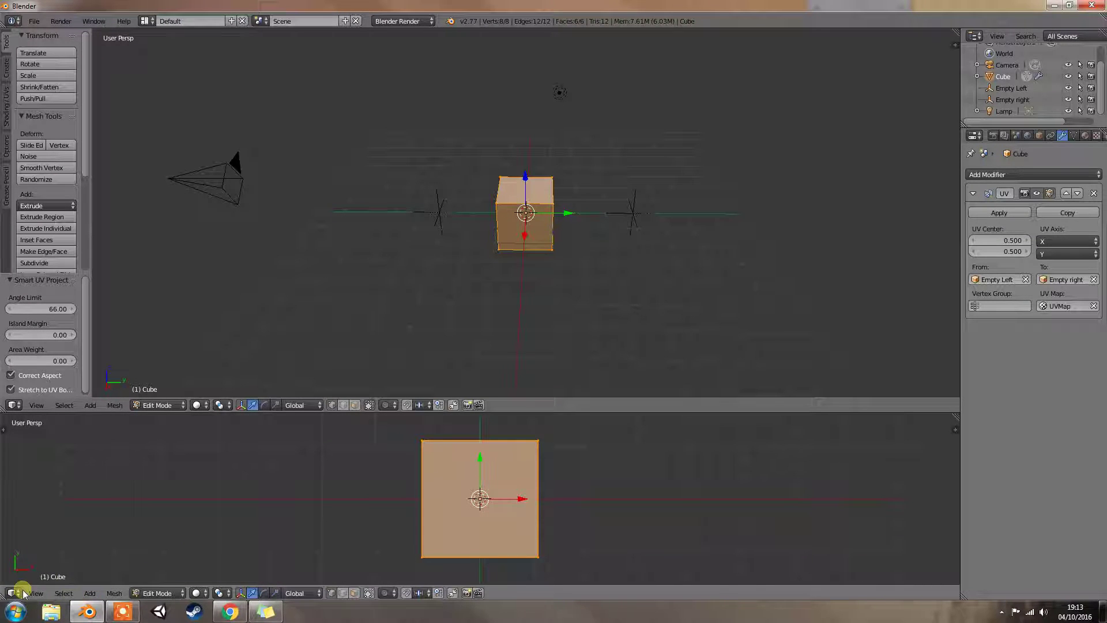
Turn the lower area back into a Timeline and shrink it to enlarge the 3D view.
click(23, 594)
click(28, 565)
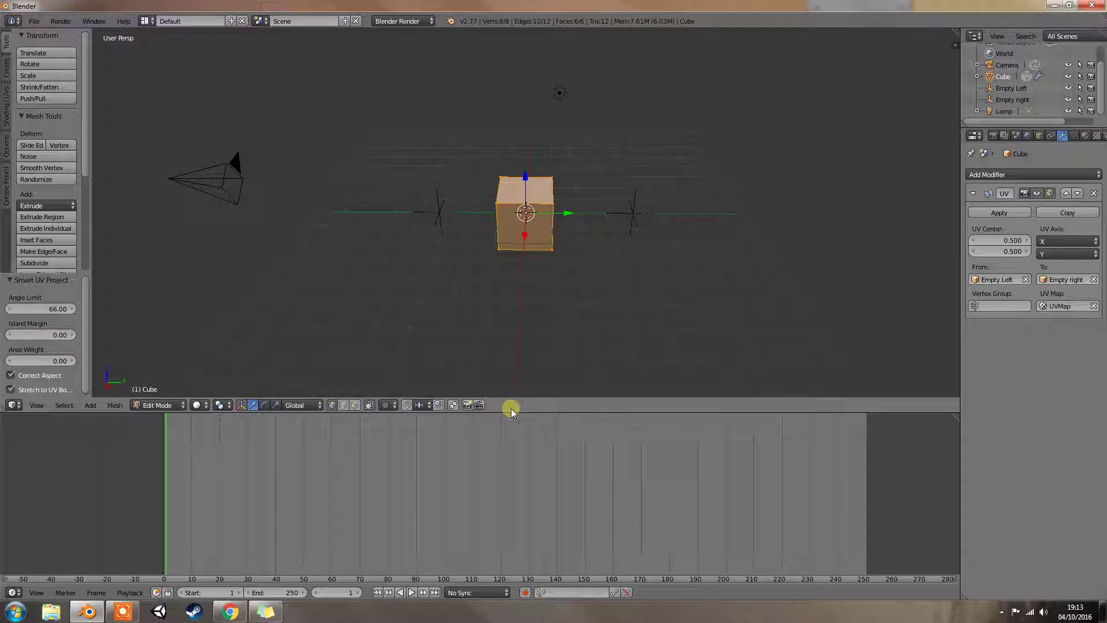
drag(511, 411, 516, 521)
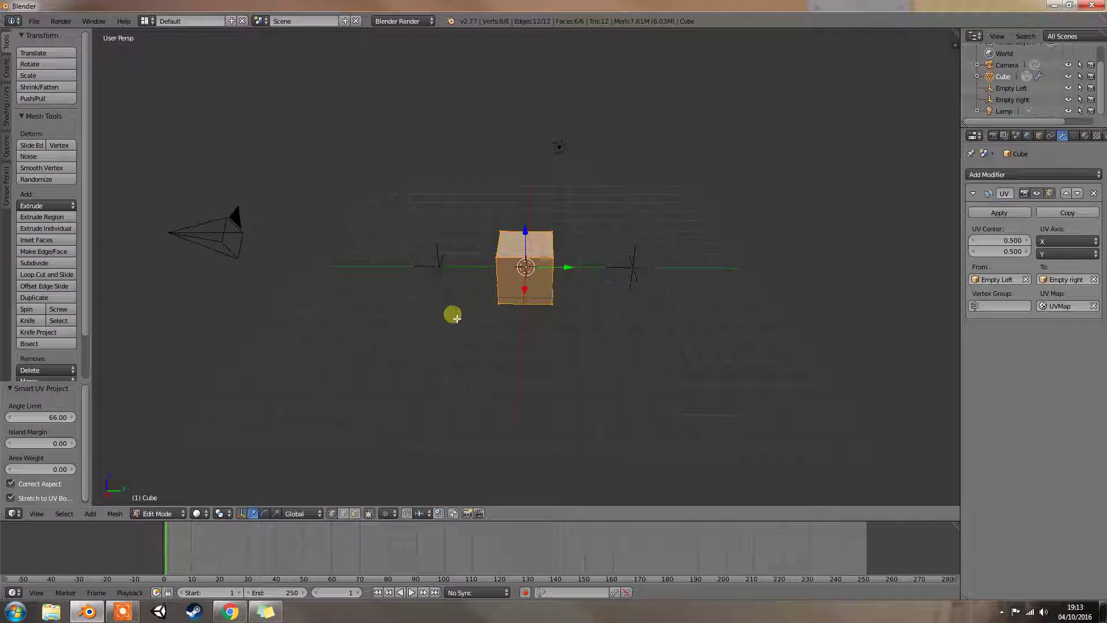
Return to Object Mode and select Empty Left, leaving it in place.
key(Tab)
right_click(438, 273)
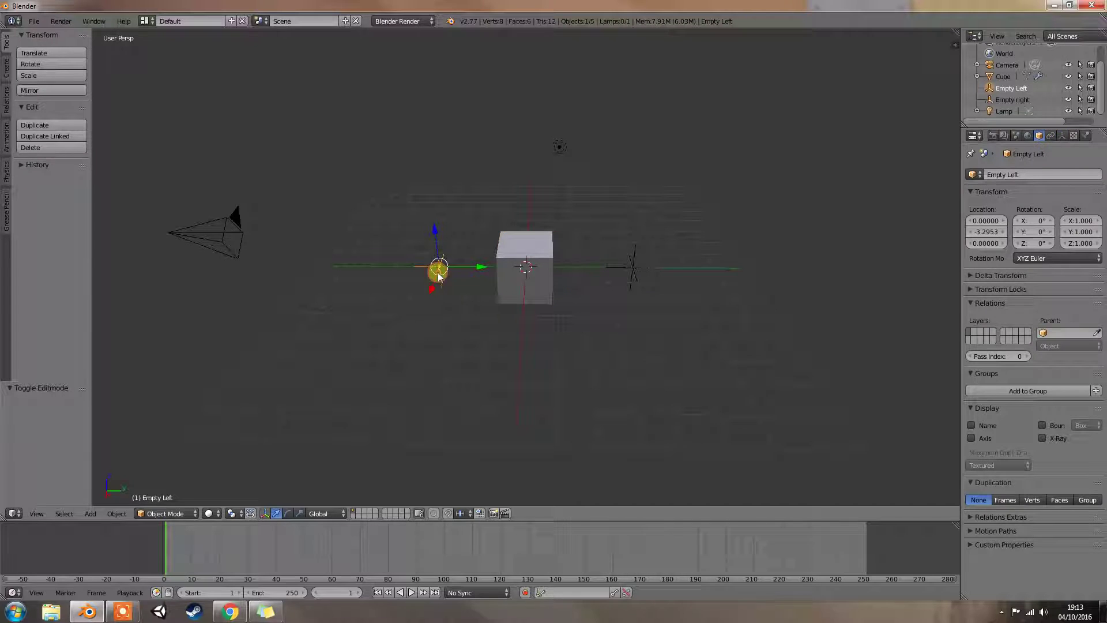
key(g)
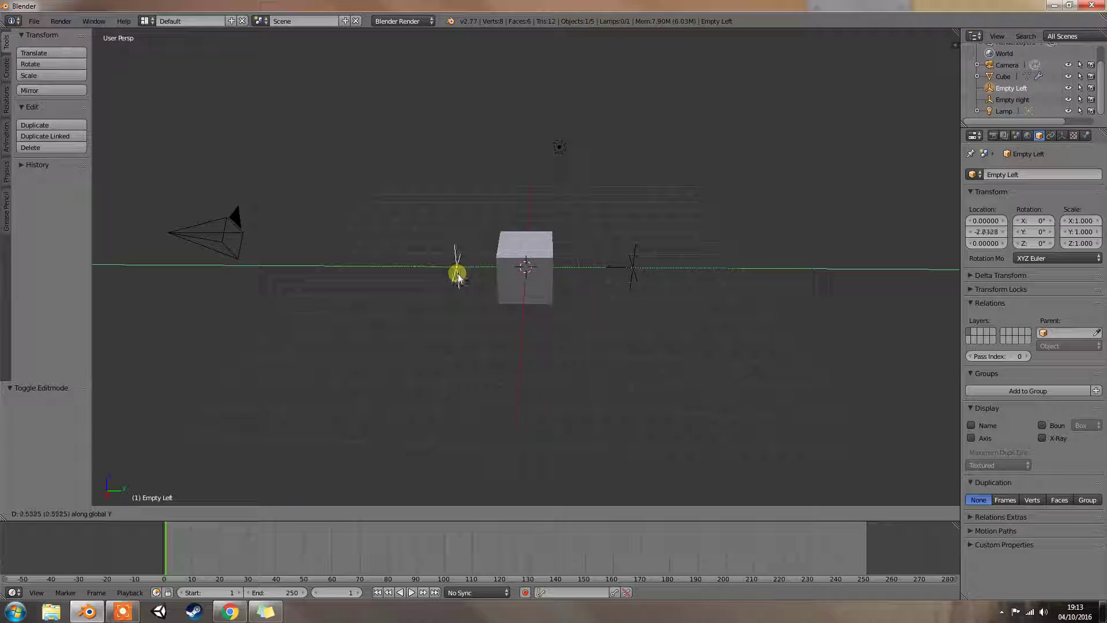
right_click(456, 281)
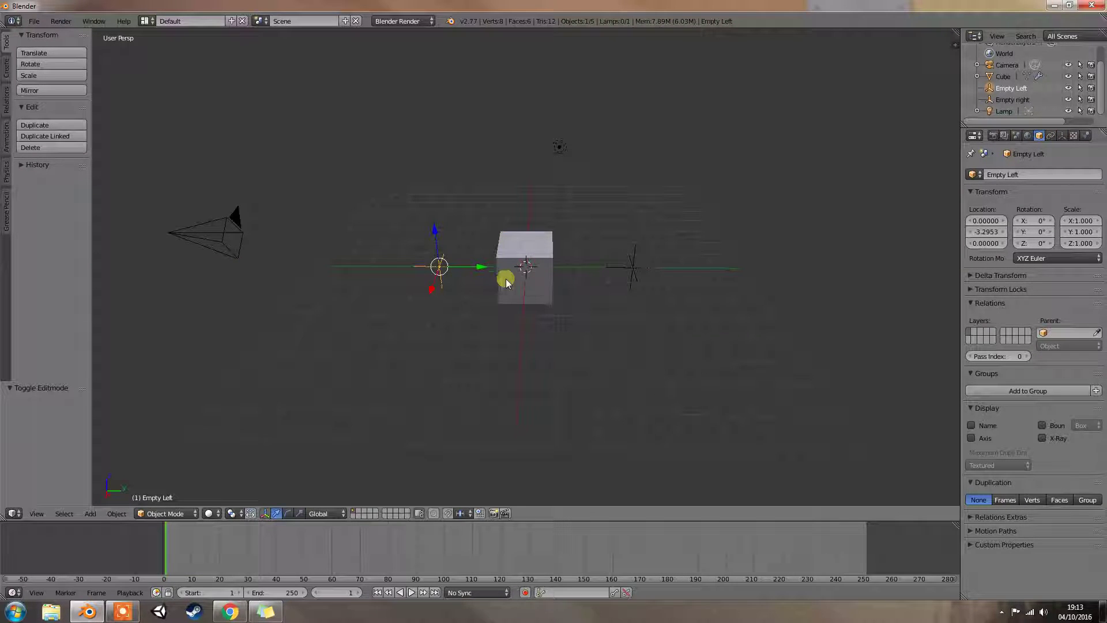
Show the cube with its concrete texture in Texture shading and select the Cube.
middle_drag(507, 272, 553, 300)
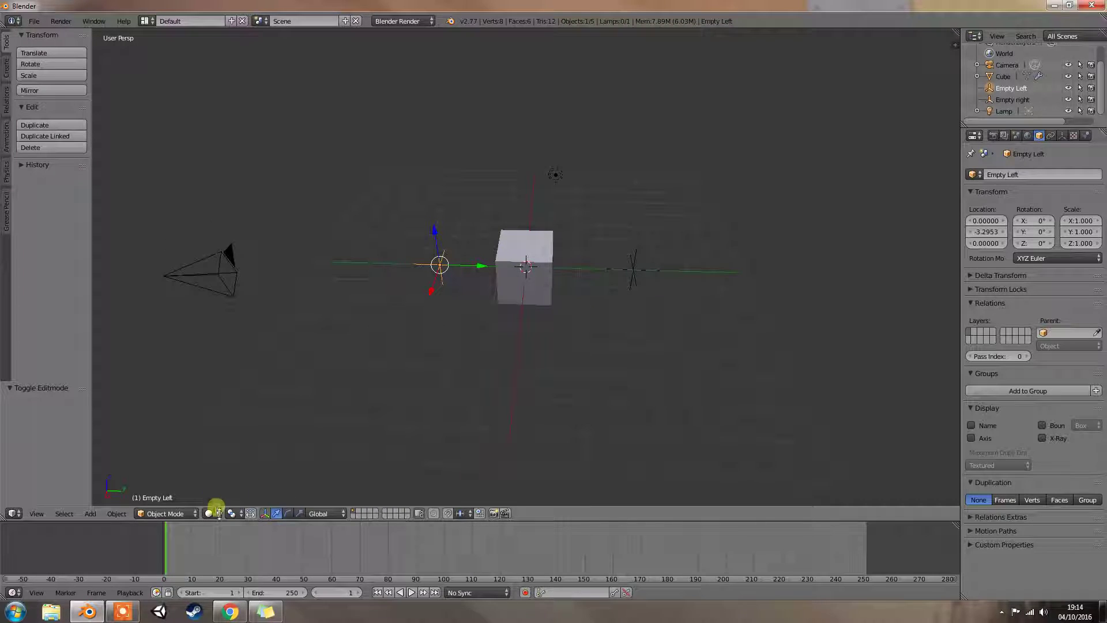
click(211, 513)
click(230, 460)
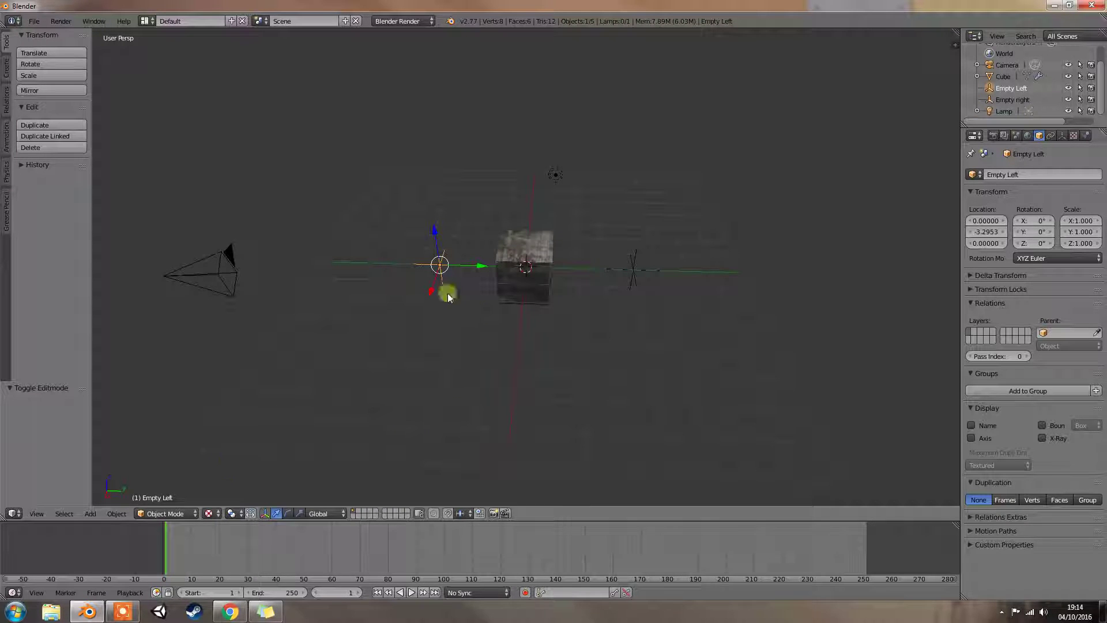
mouse_move(485, 279)
middle_down()
mouse_move(573, 261)
mouse_move(477, 267)
mouse_move(422, 245)
mouse_move(476, 282)
middle_up()
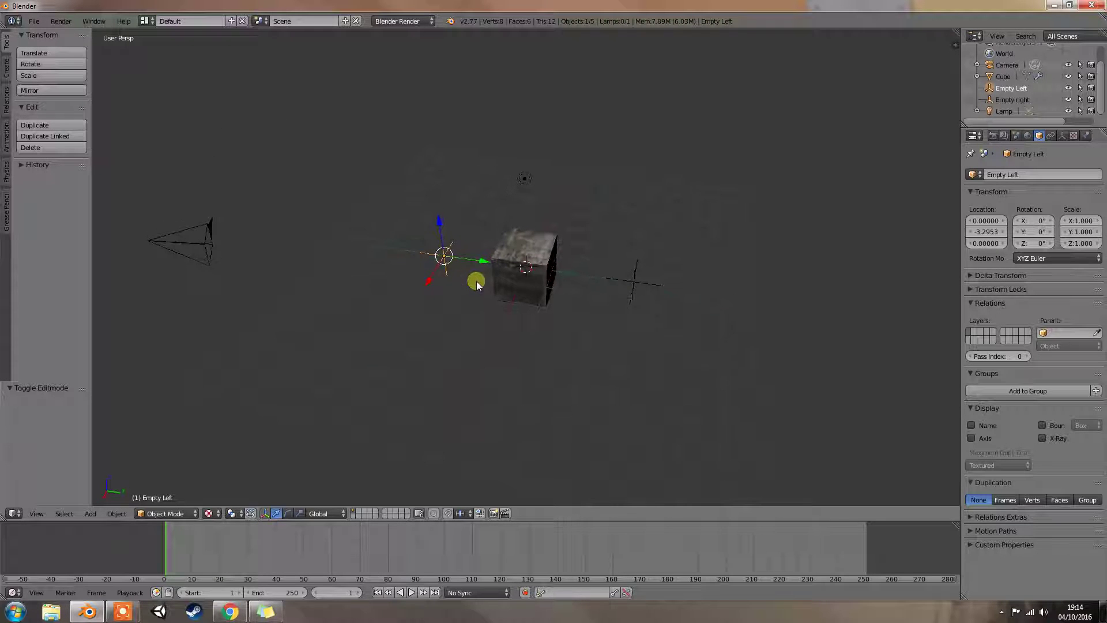
right_click(509, 274)
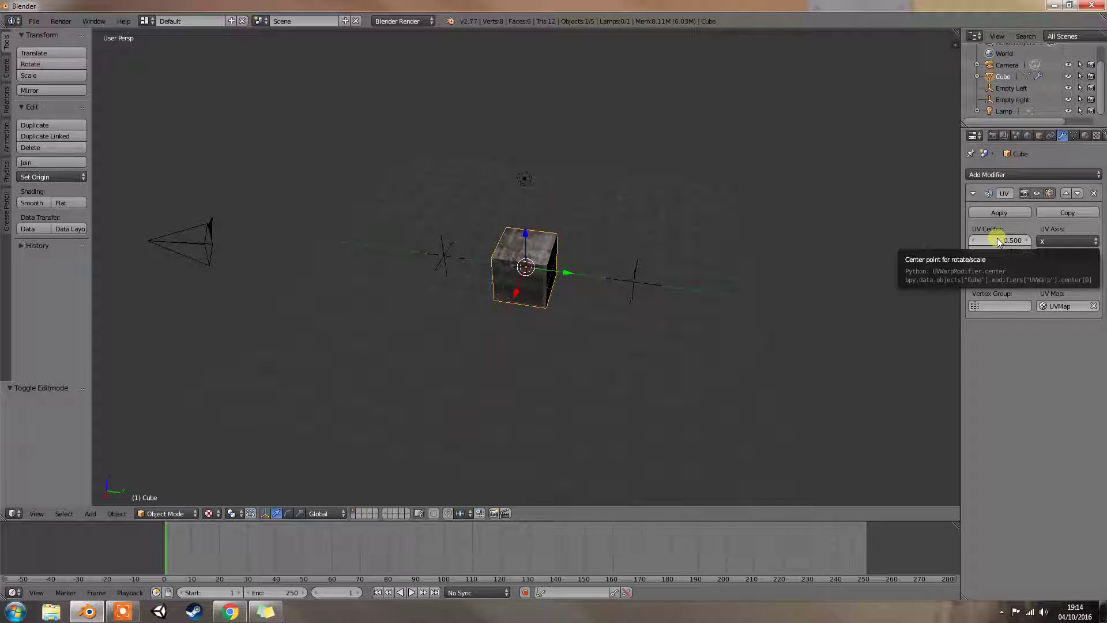
middle_drag(721, 227, 720, 234)
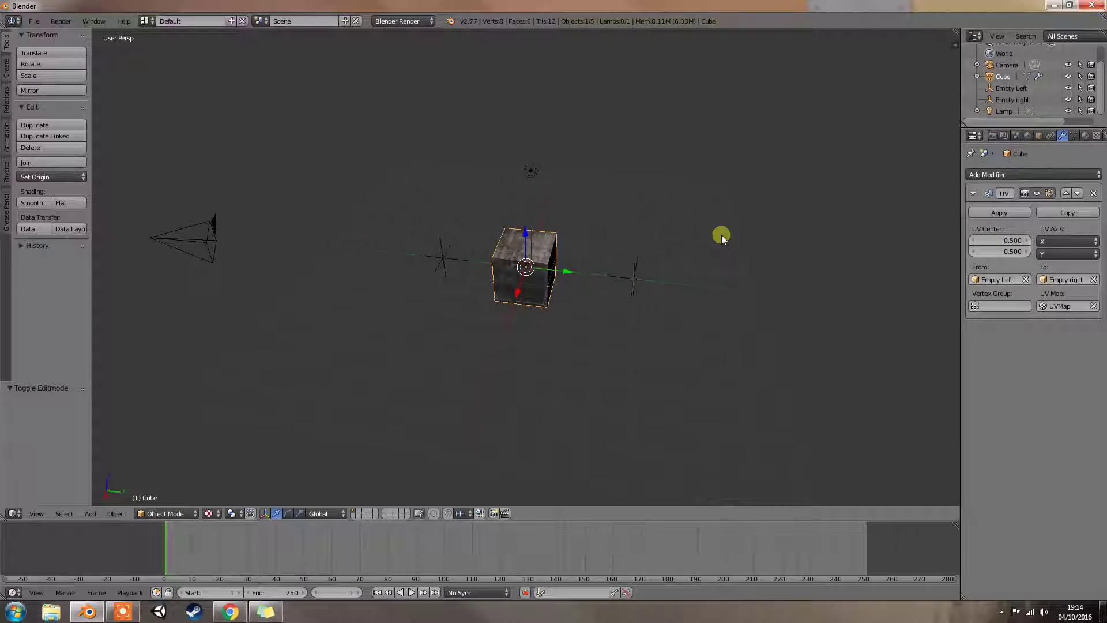
In front view, switch to Solid shading and re-enable the UV Warp modifier's viewport display.
key(KP_1)
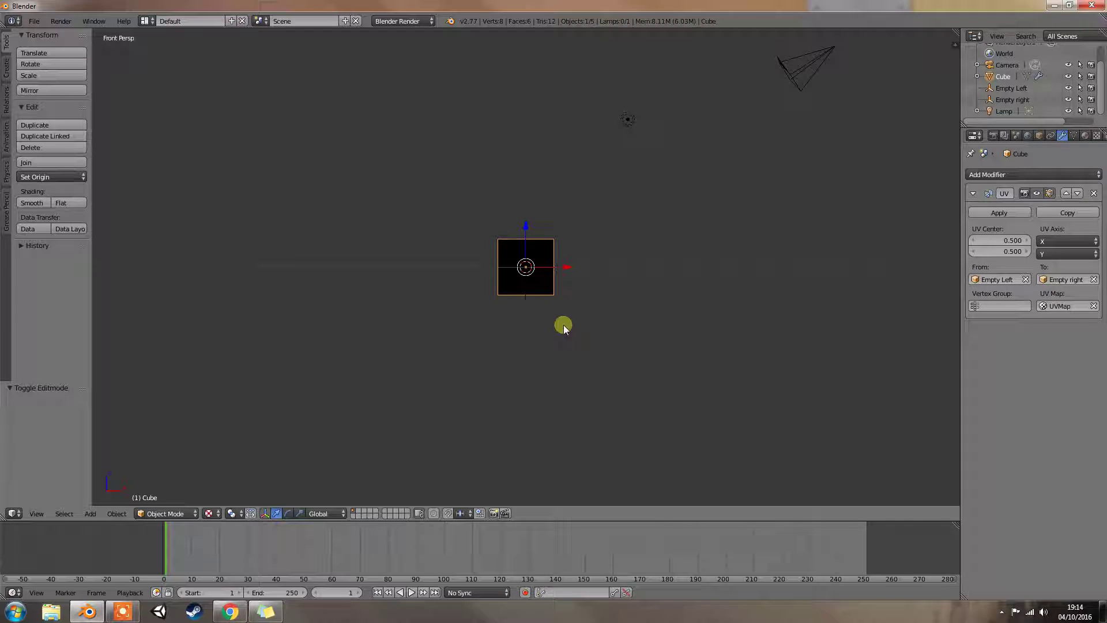
click(210, 513)
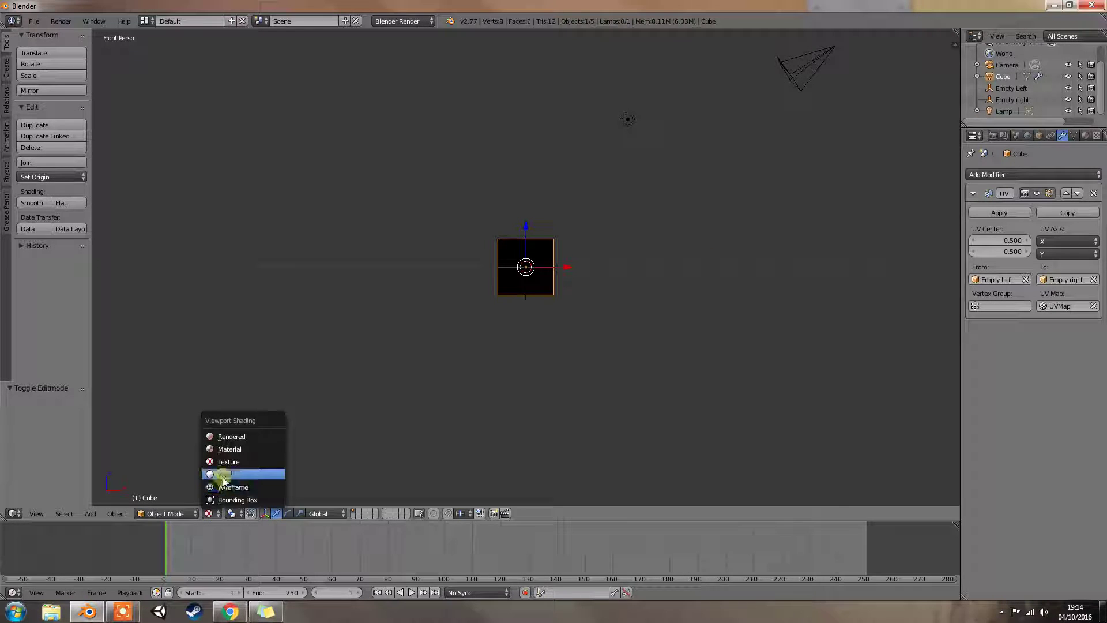
click(224, 474)
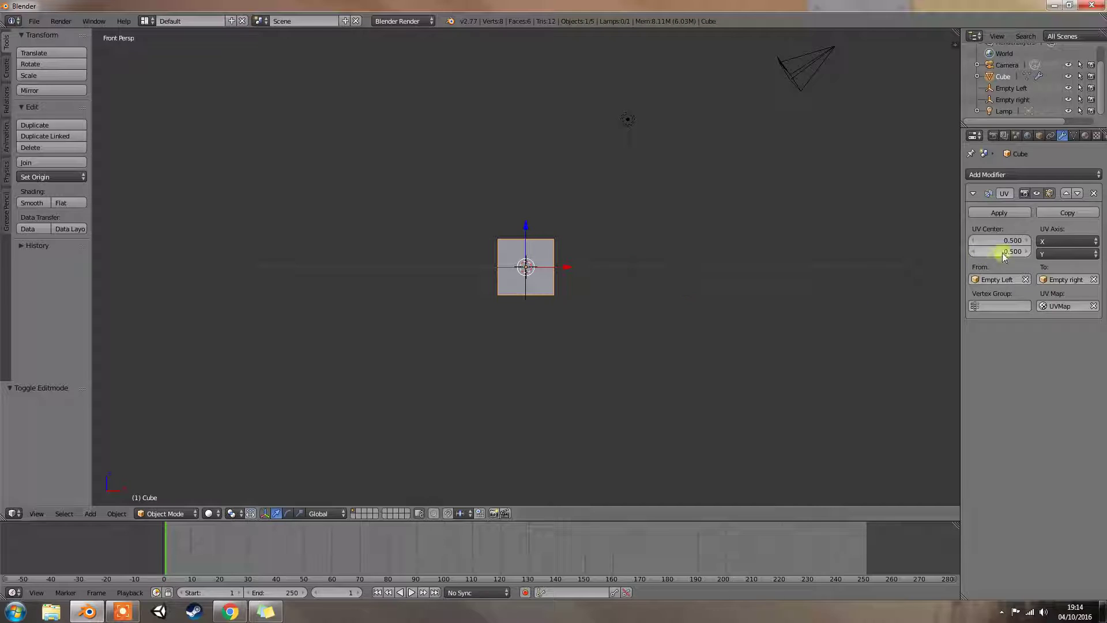
click(1036, 193)
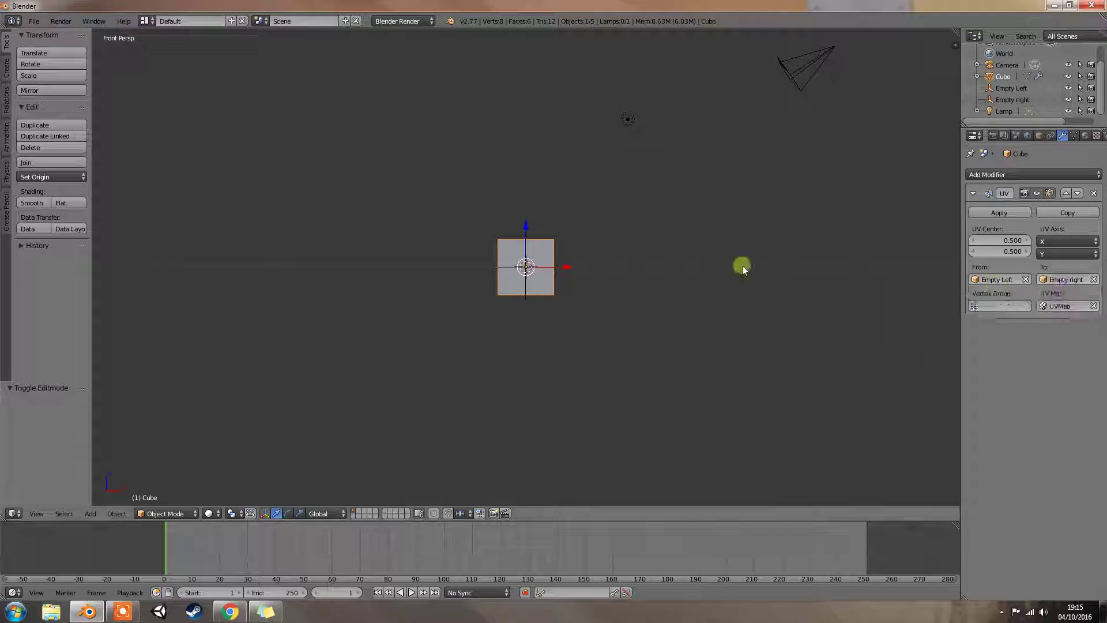
Orbit to view the cube from above, snap to front view, then orbit back to perspective.
middle_drag(742, 265, 675, 280)
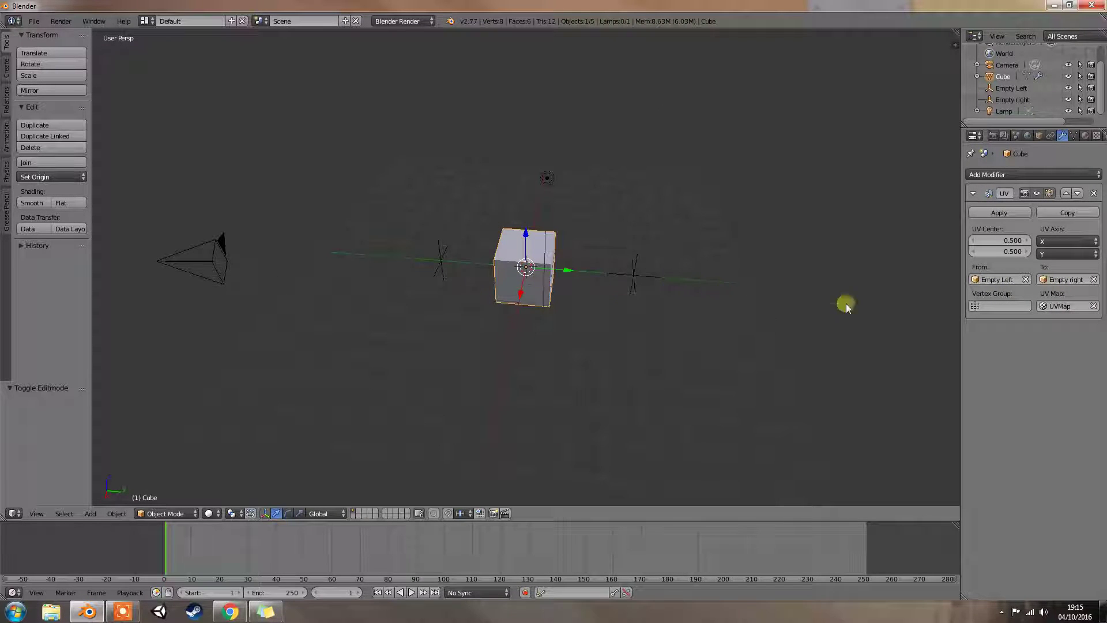
key(KP_1)
middle_drag(769, 313, 640, 344)
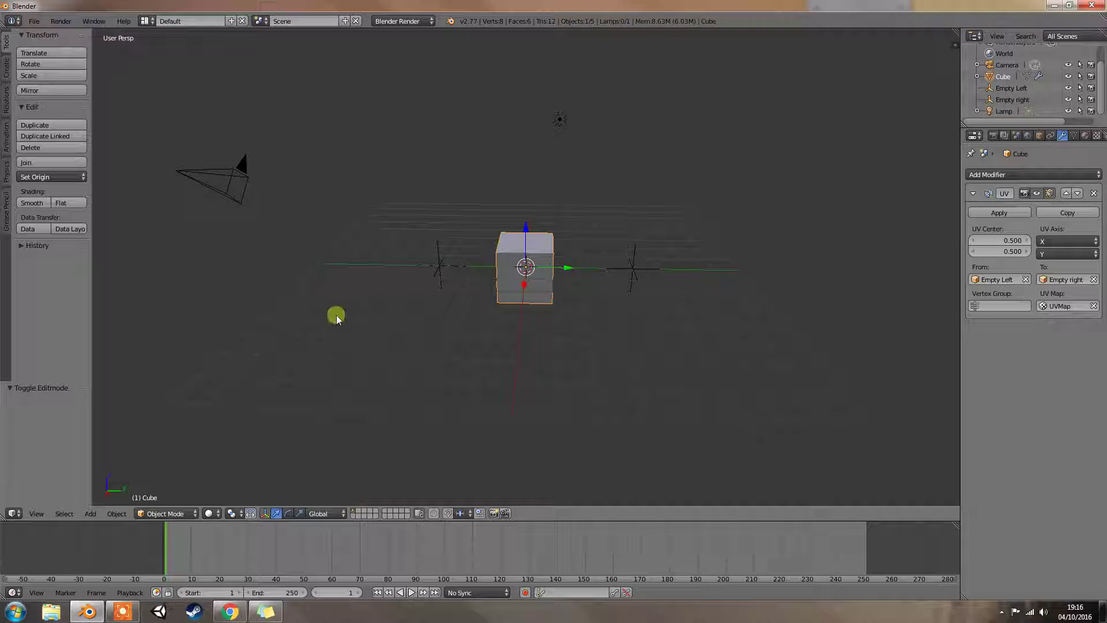
Orbit the view around the cube and its two empties, checking it from above, the side and level.
middle_drag(337, 315, 445, 303)
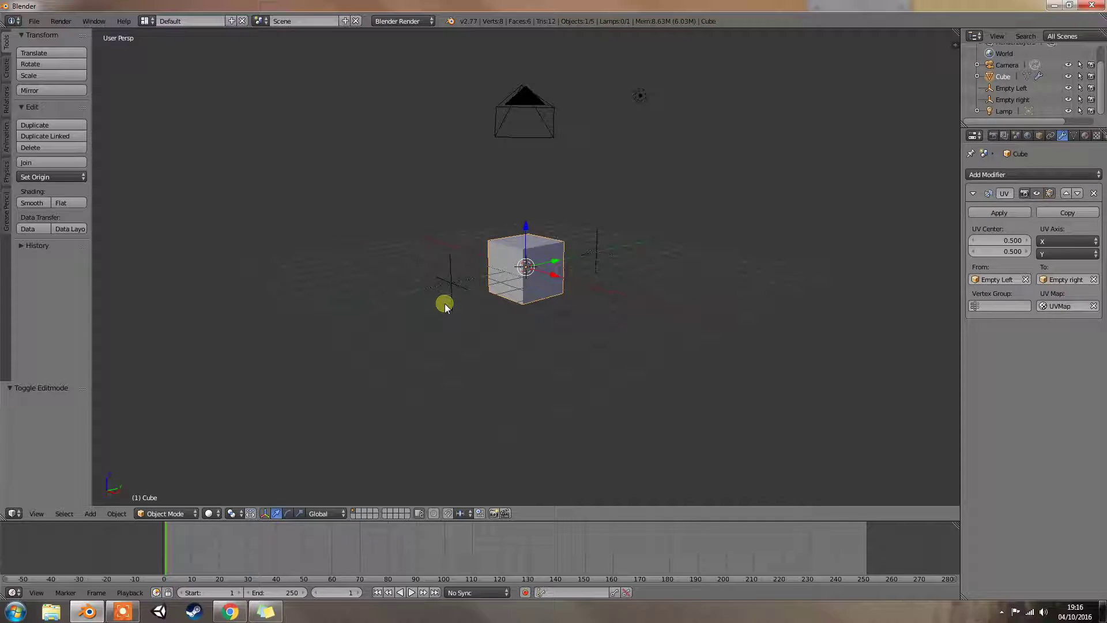
key(KP_2)
key(KP_2)
key(KP_4)
key(KP_6)
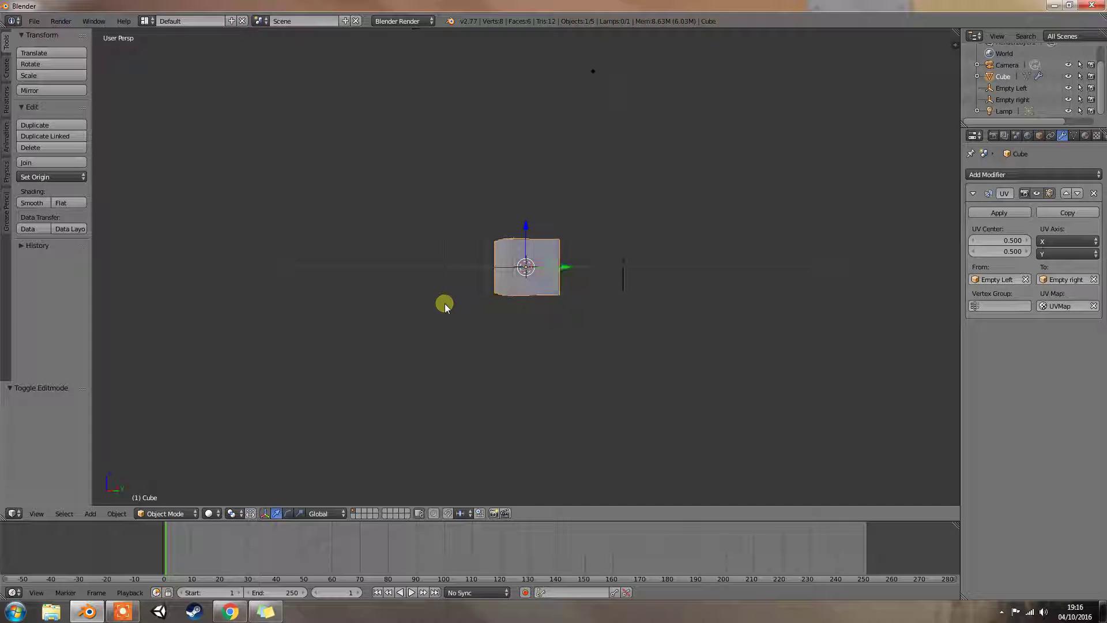
key(KP_6)
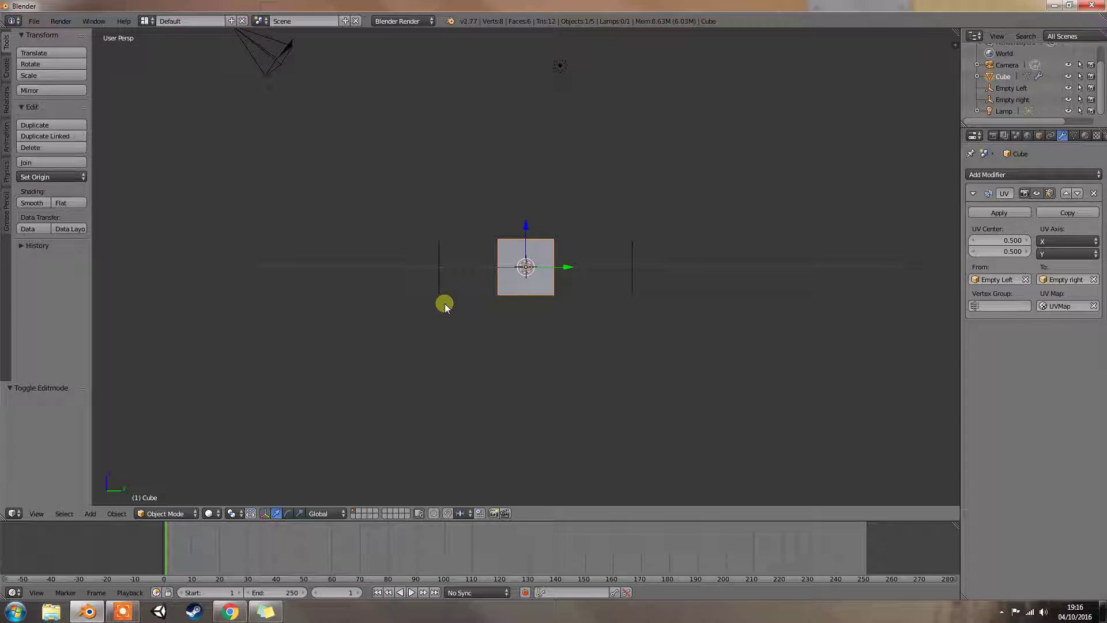
key(KP_8)
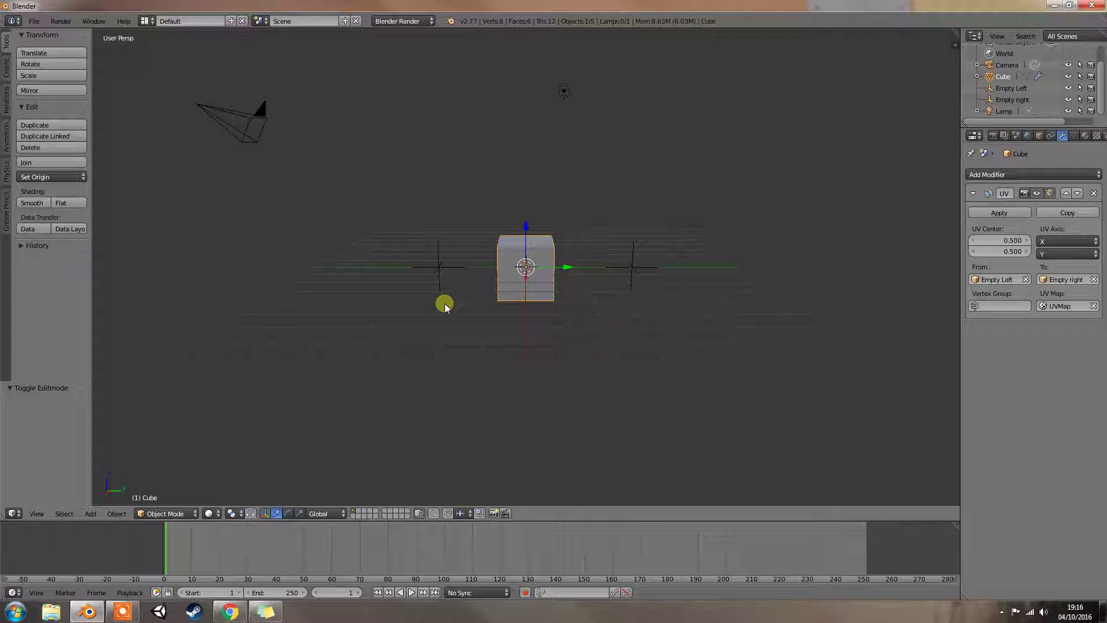
key(KP_2)
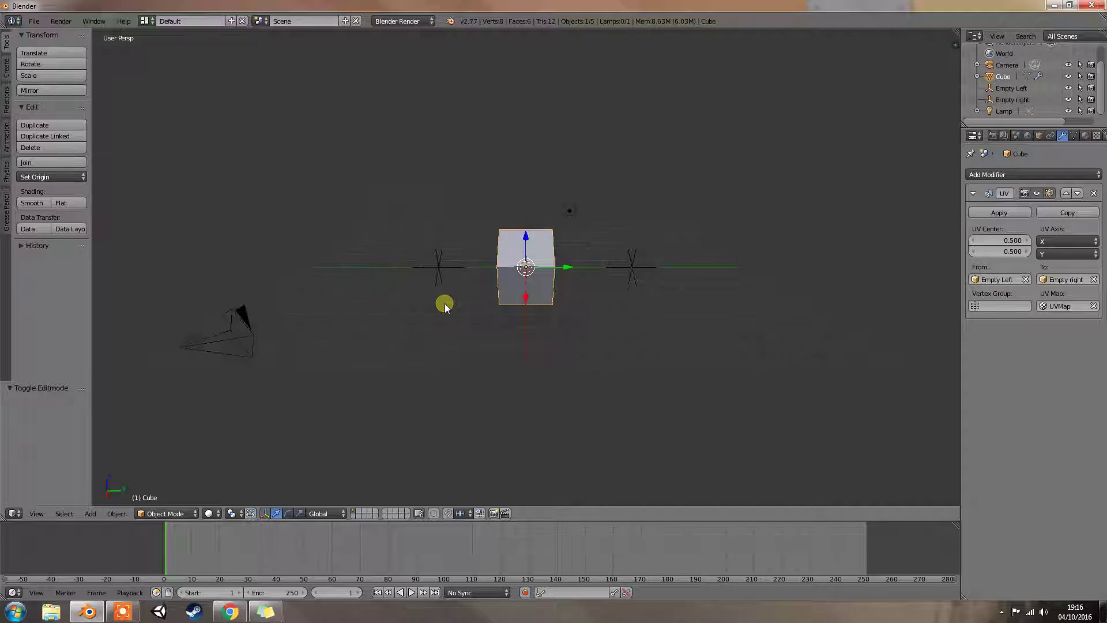
key(KP_8)
key(KP_8)
key(KP_8)
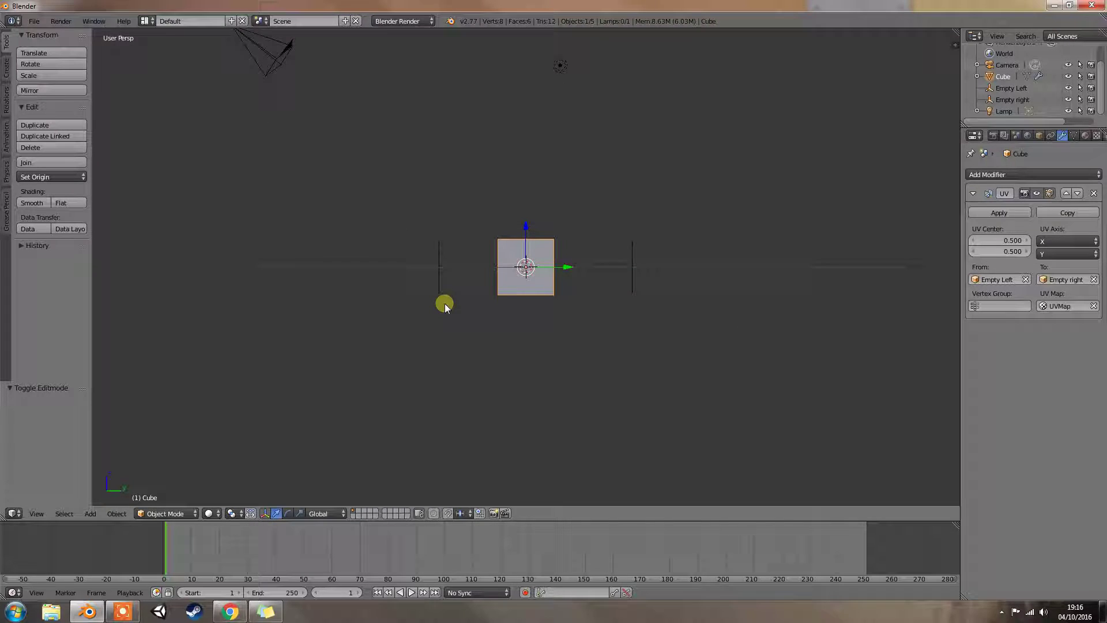
key(KP_2)
key(KP_2)
key(KP_2)
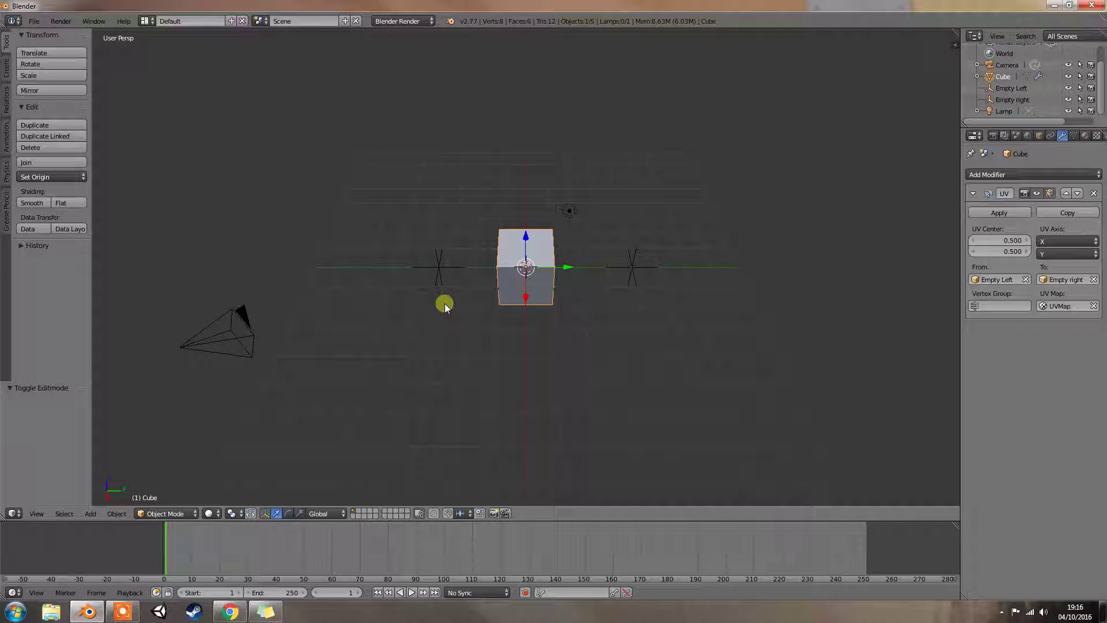
key(KP_4)
key(KP_6)
Mirror the cube with the Tool Shelf Mirror tool, leaving no axis constrained.
click(53, 92)
click(53, 93)
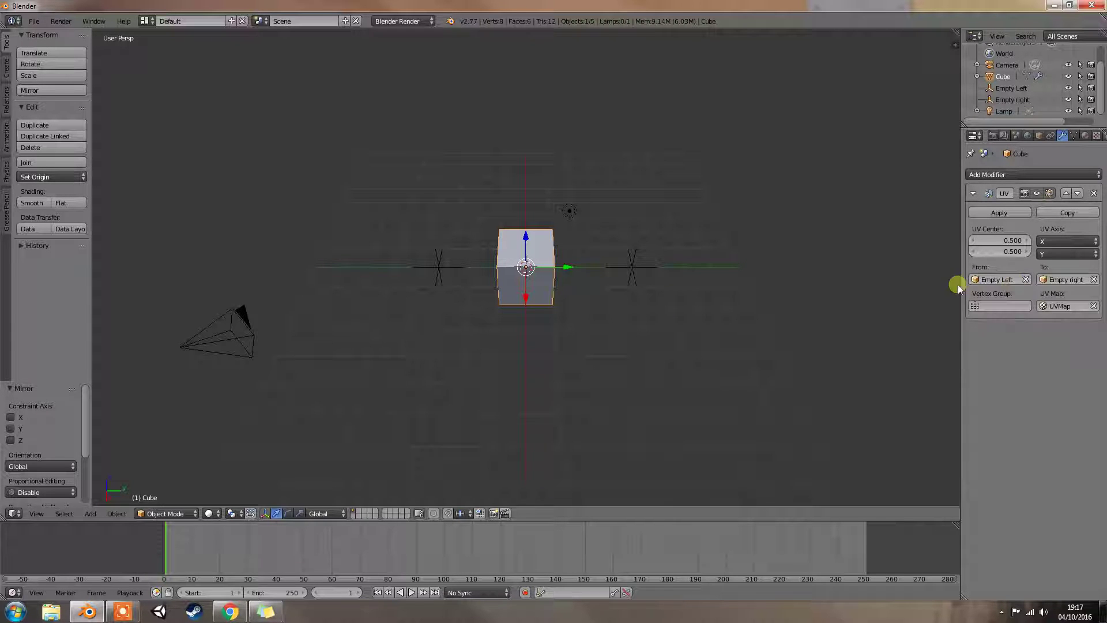
middle_drag(593, 295, 600, 265)
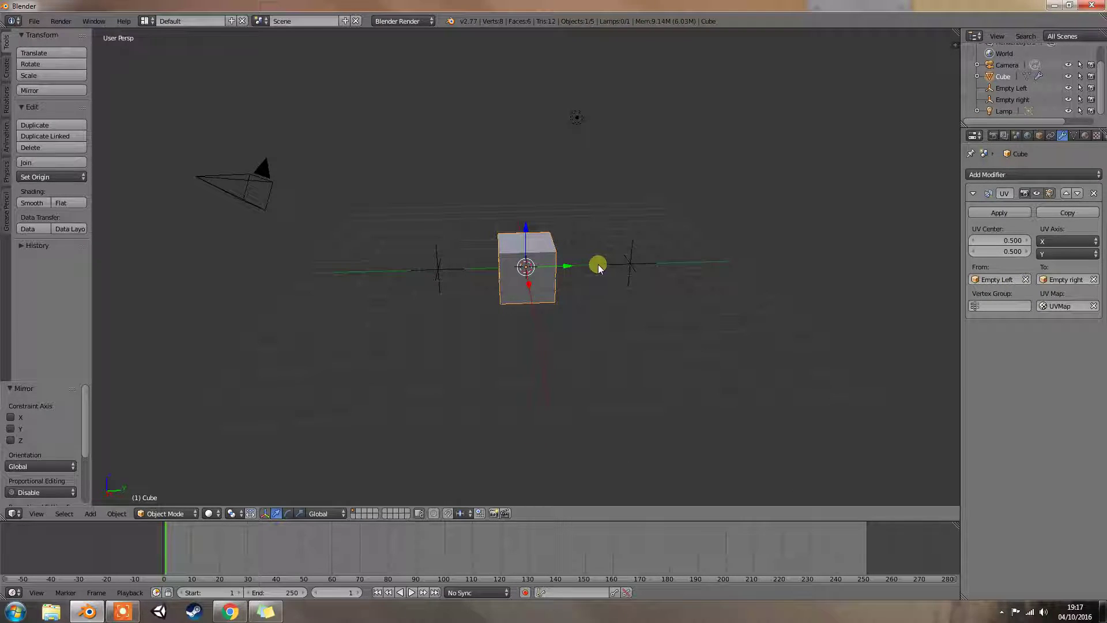
key(KP_1)
key(KP_6)
key(KP_6)
key(KP_6)
key(KP_6)
key(KP_6)
key(KP_6)
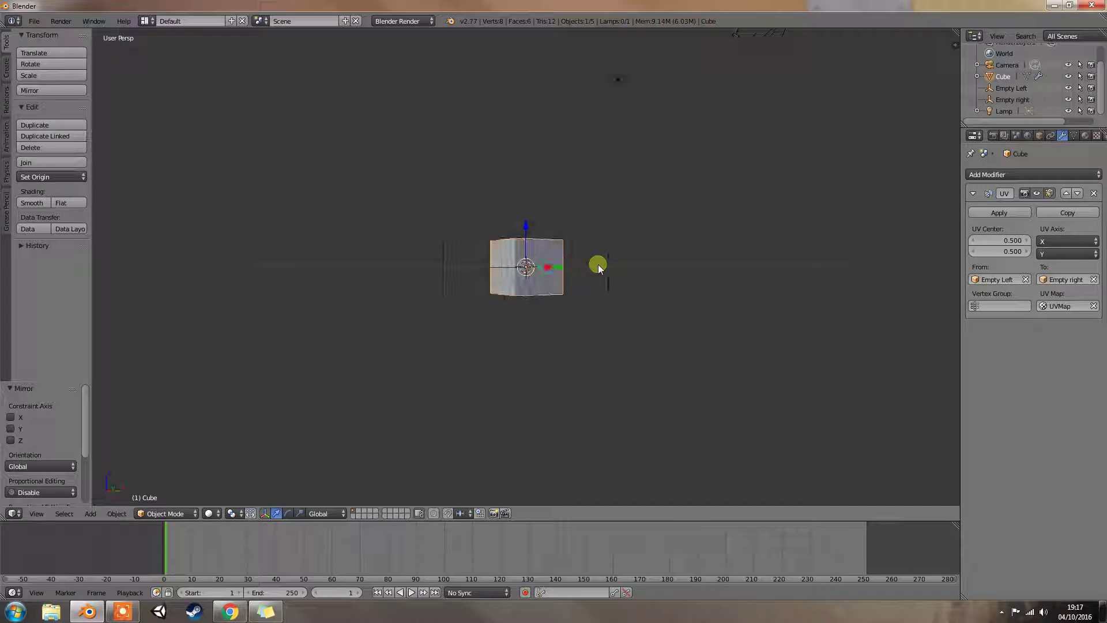
key(KP_8)
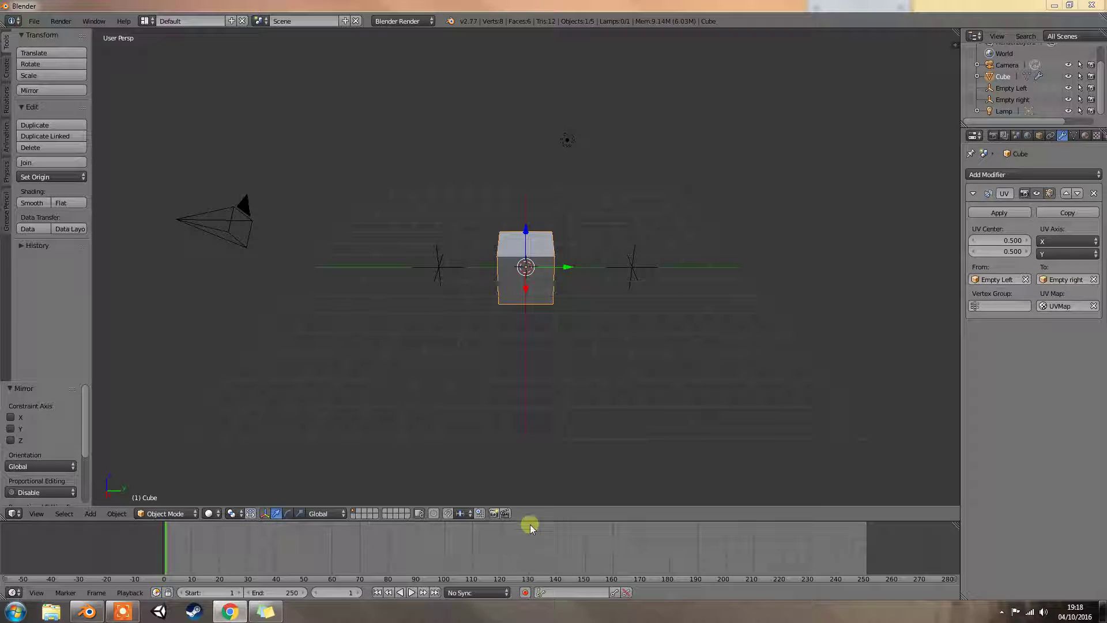
Shrink the timeline twice to enlarge the 3D view, glancing at the Add Modifier list without adding one.
drag(531, 523, 531, 535)
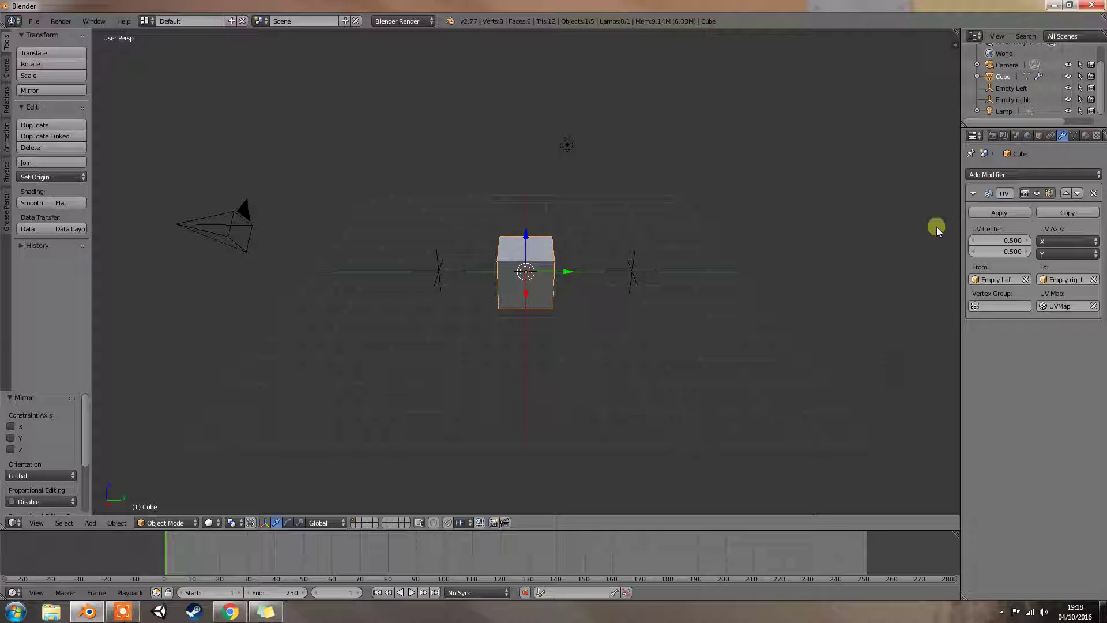
click(951, 174)
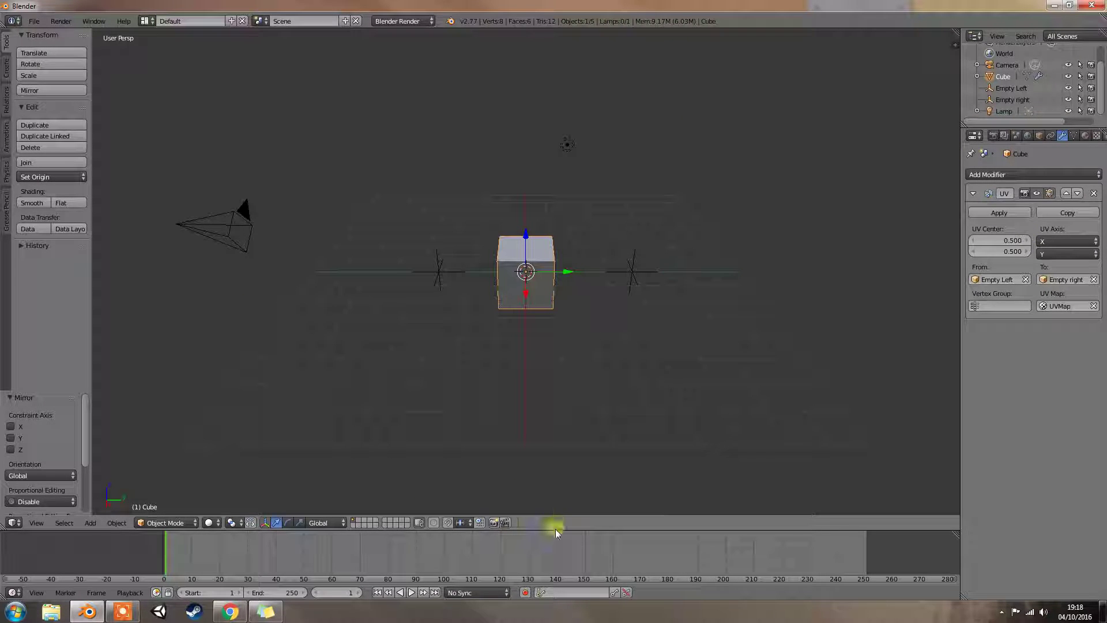
drag(555, 528, 557, 547)
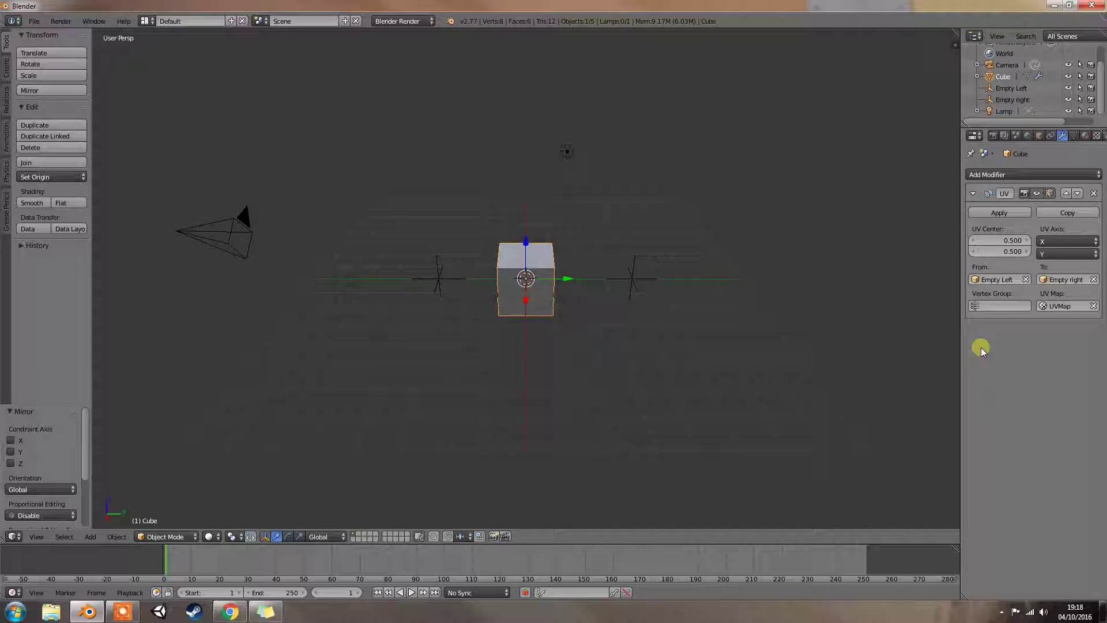
click(1002, 174)
click(1033, 170)
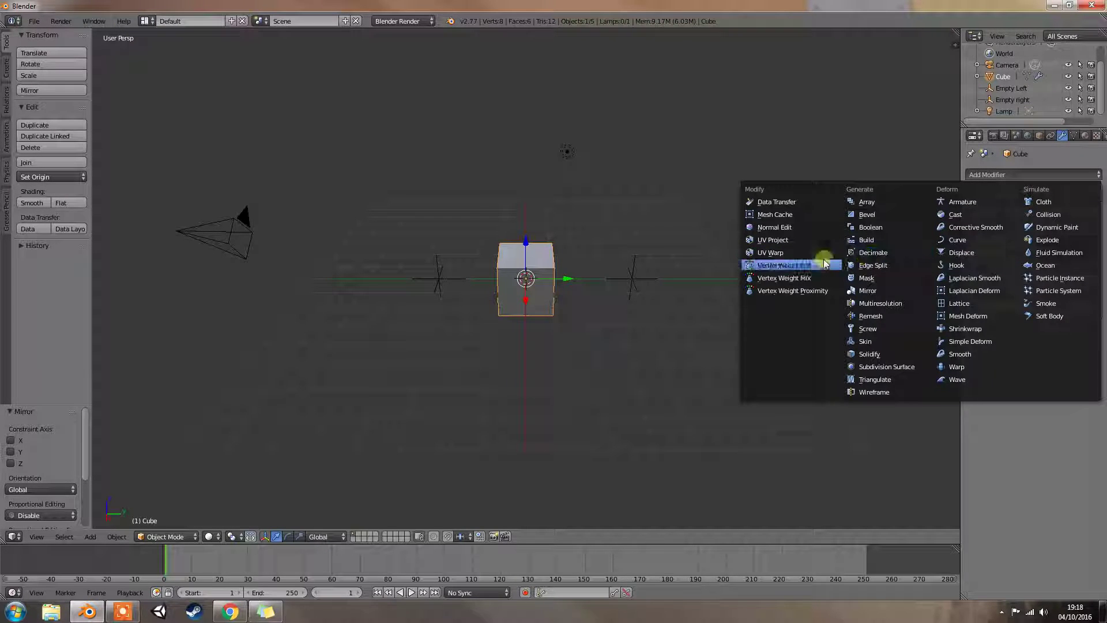